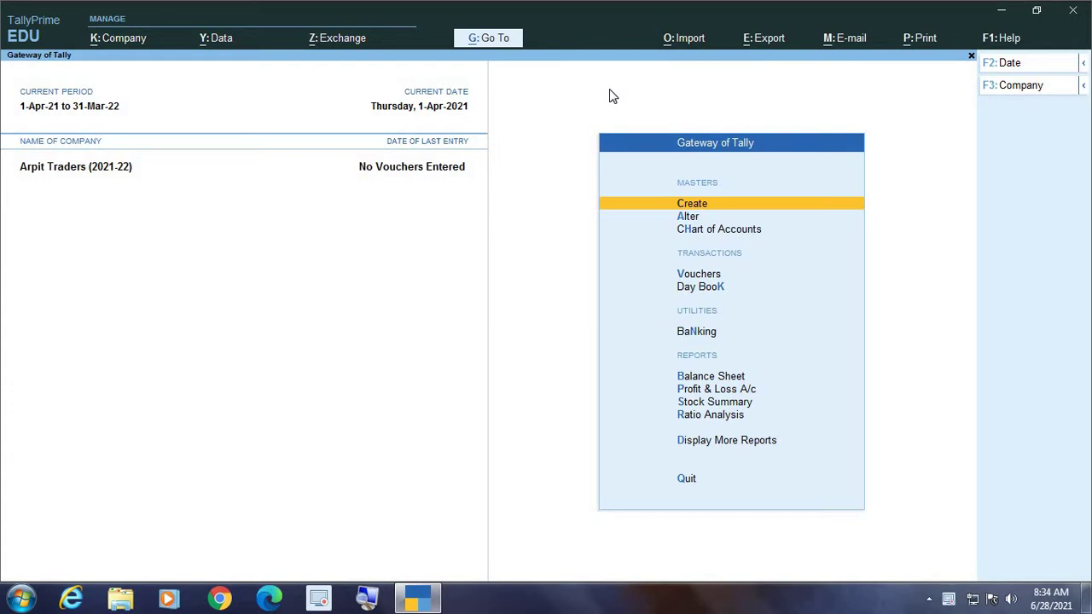
# From Gateway of Tally, choose Create and pick Ledger to start a new ledger
pyautogui.press('Down')
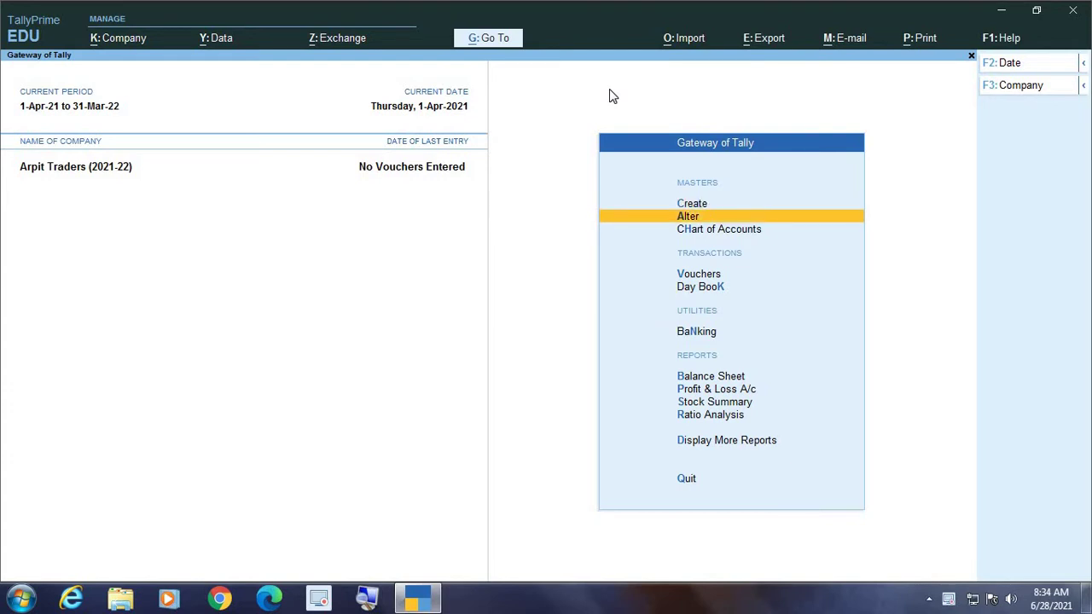
pyautogui.press('Up')
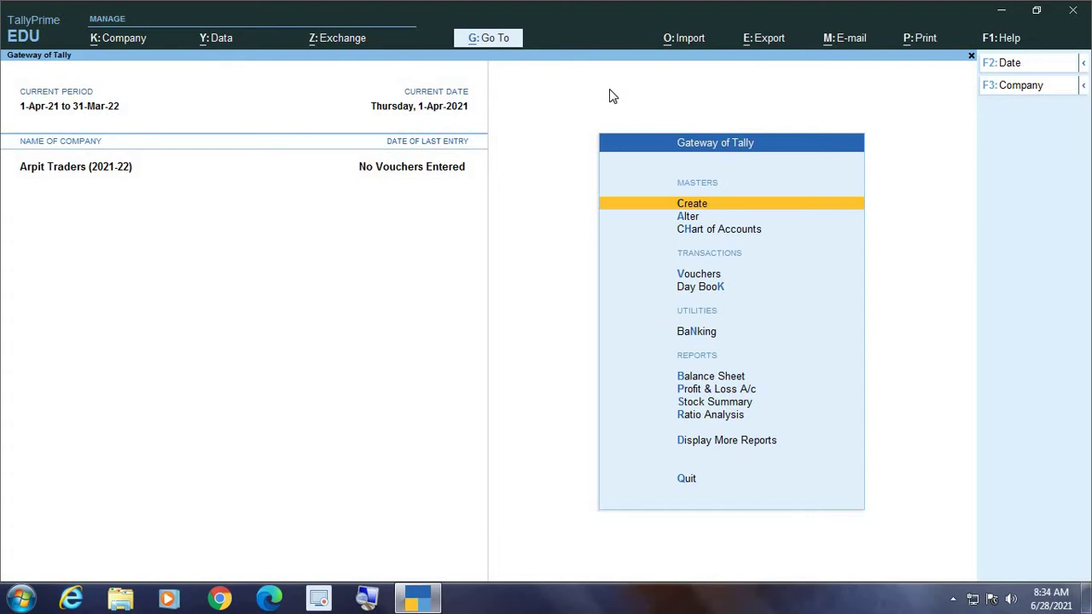
pyautogui.press('Return')
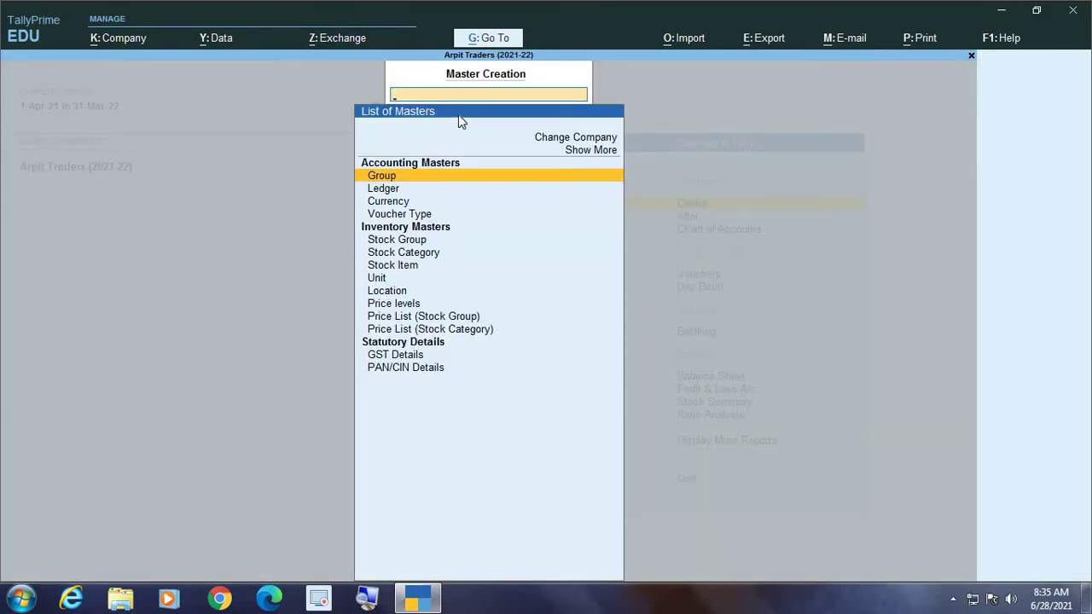
pyautogui.click(364, 601)
pyautogui.click(364, 602)
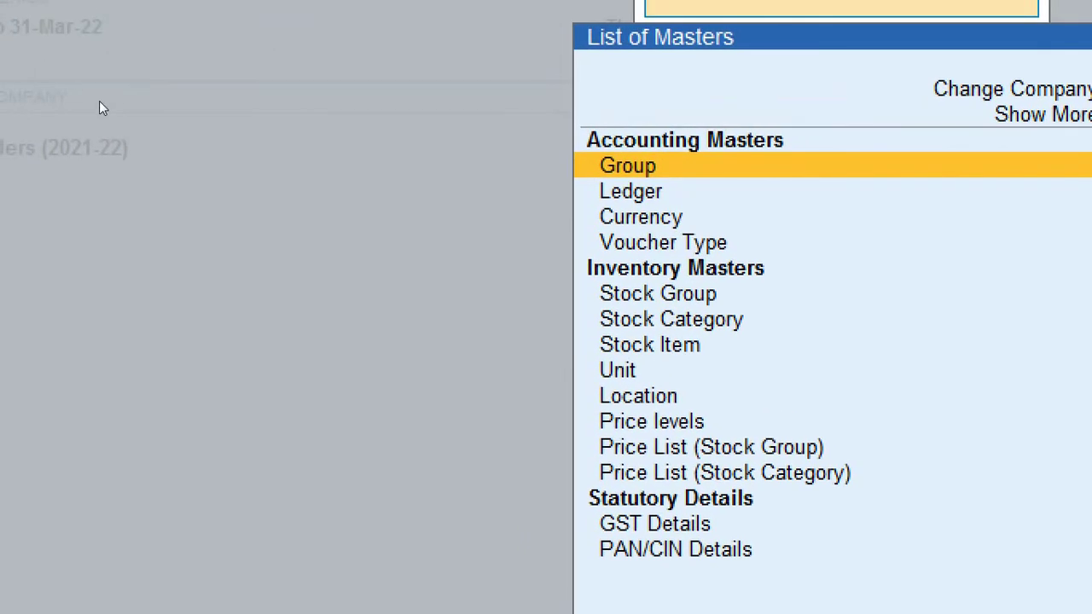
pyautogui.press('Down')
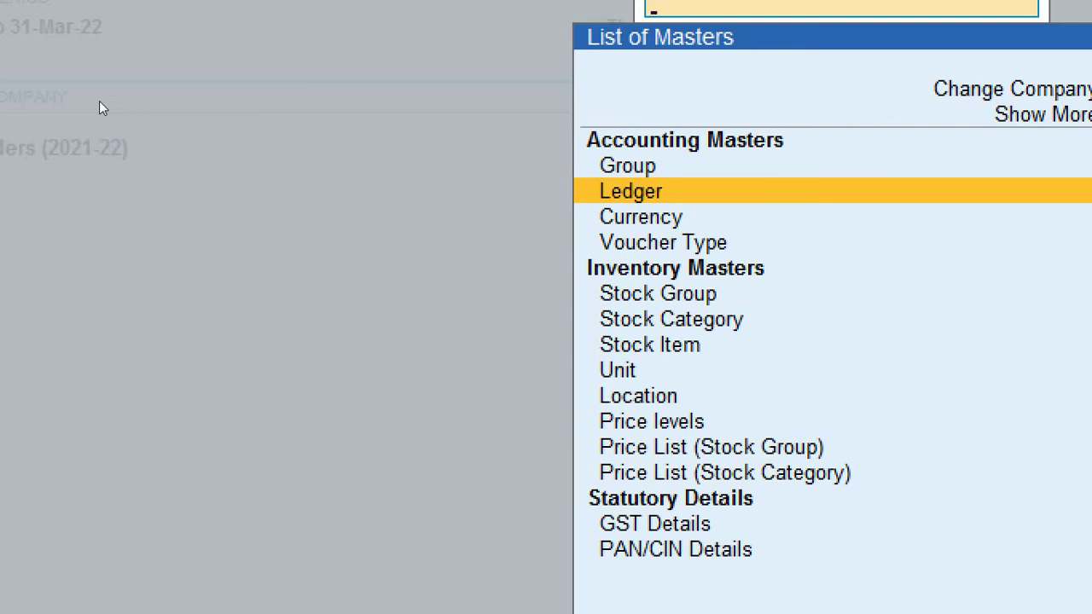
pyautogui.press('Return')
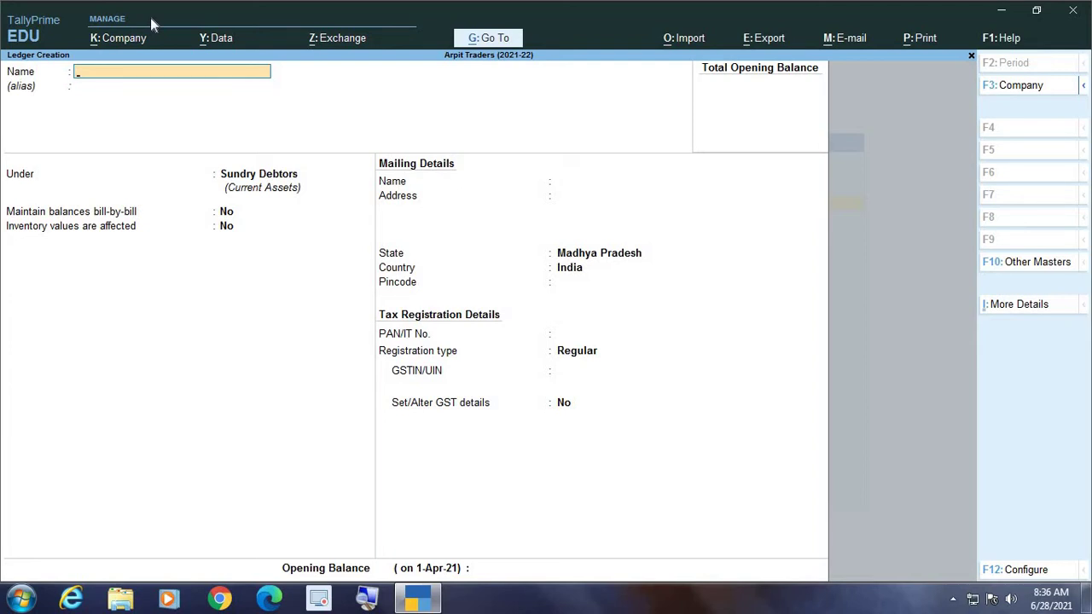
# Name the new ledger 'Sumit Traders' and skip the alias to reach the Under field
pyautogui.write('Sumit Traders')
pyautogui.press('Return')
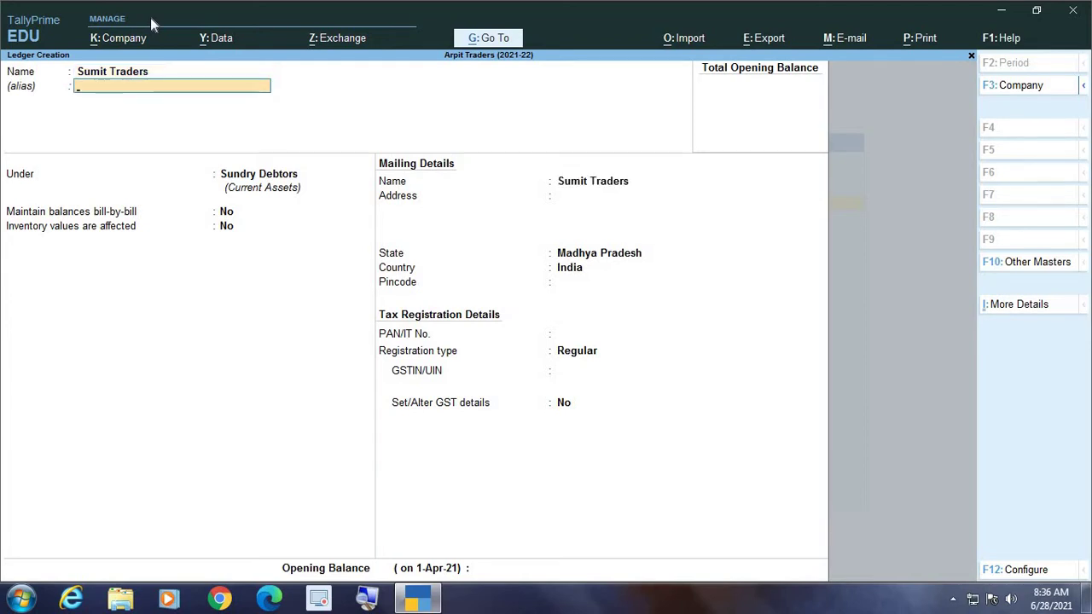
pyautogui.press('Return')
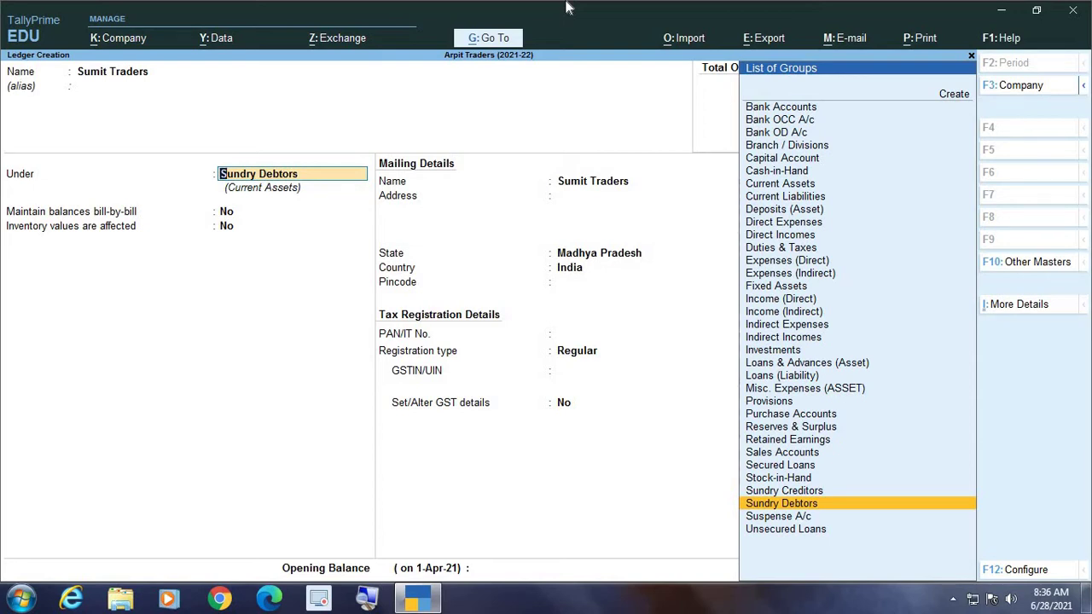
# Put the ledger under Sundry Creditors, leaving bill-by-bill and inventory values at No
pyautogui.write('Sund')
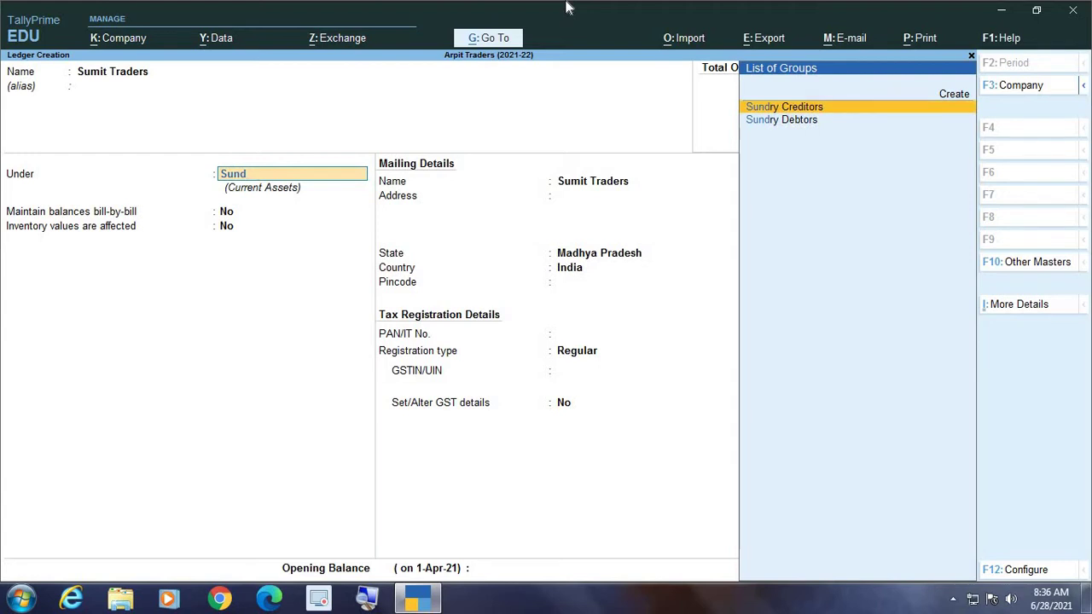
pyautogui.press('Return')
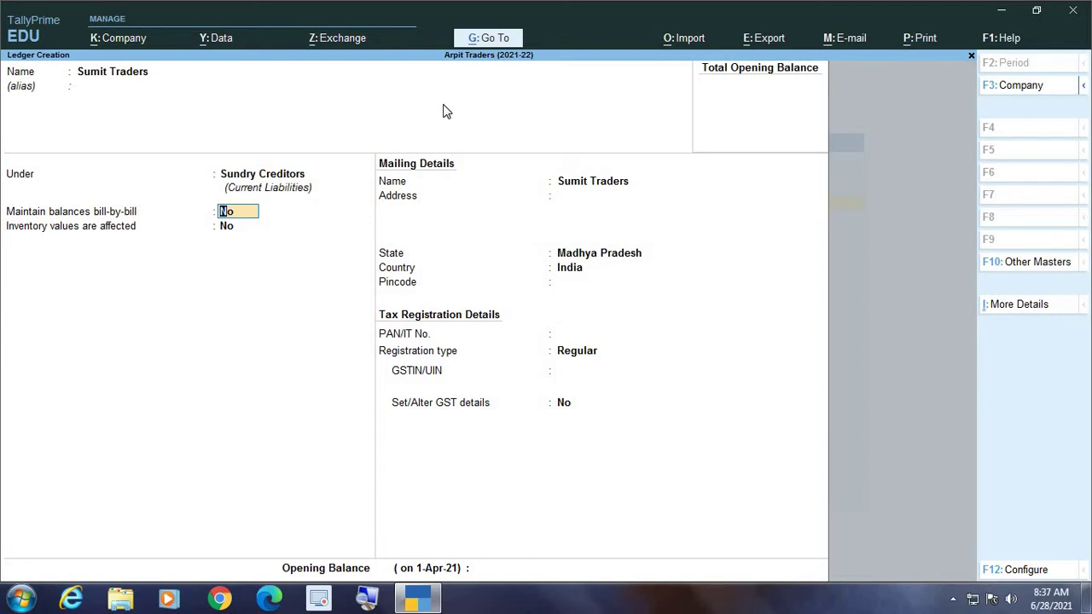
pyautogui.press('Return')
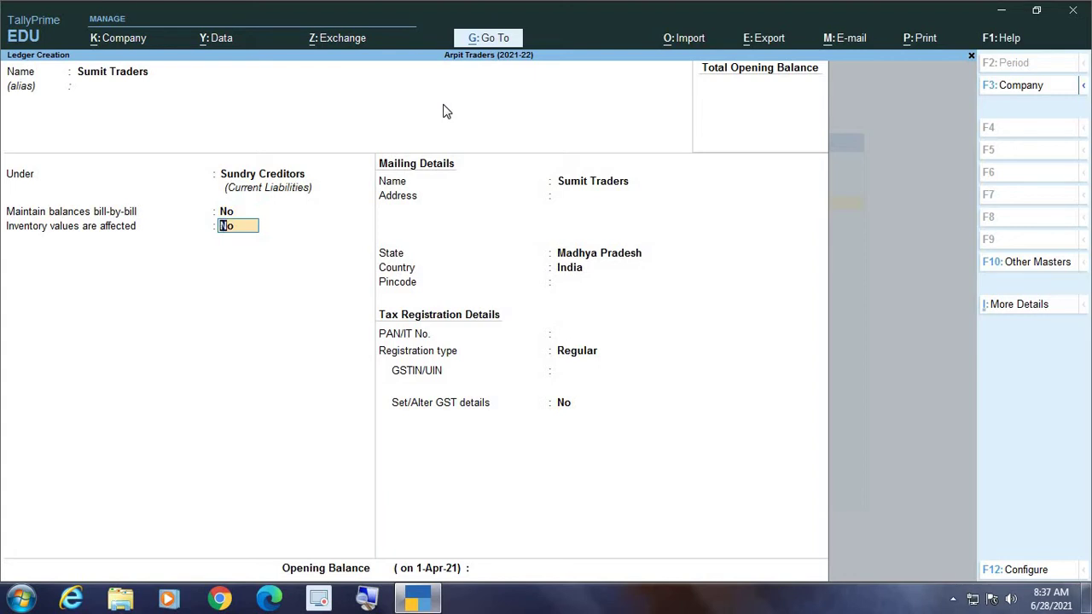
pyautogui.press('Return')
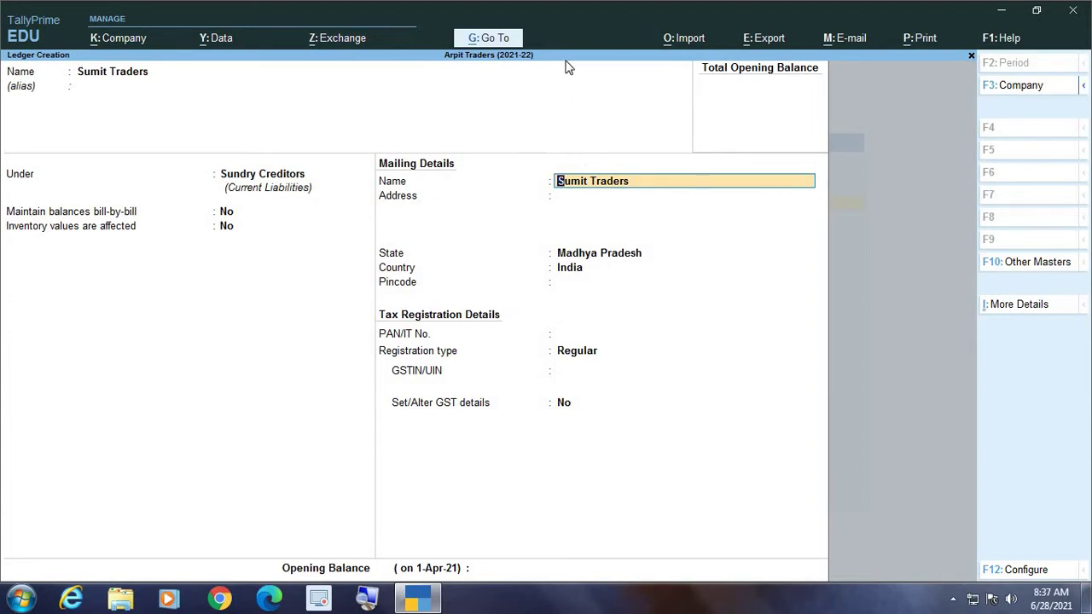
# Keep the mailing name and enter the ledger's two-line mailing address
pyautogui.press('Return')
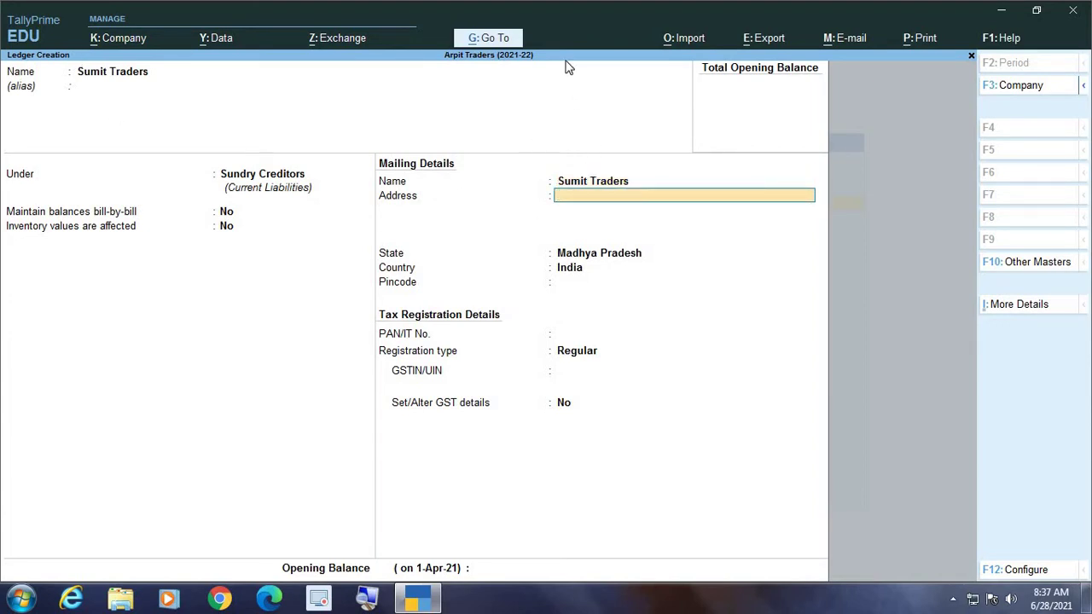
pyautogui.press('Return')
pyautogui.write('Bhind')
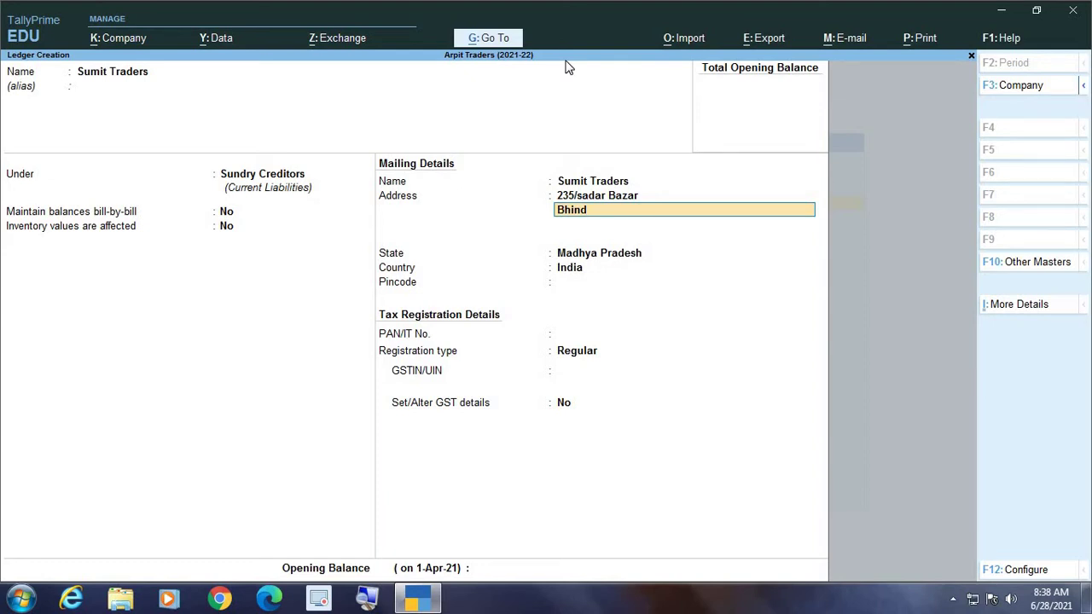
pyautogui.press('Return')
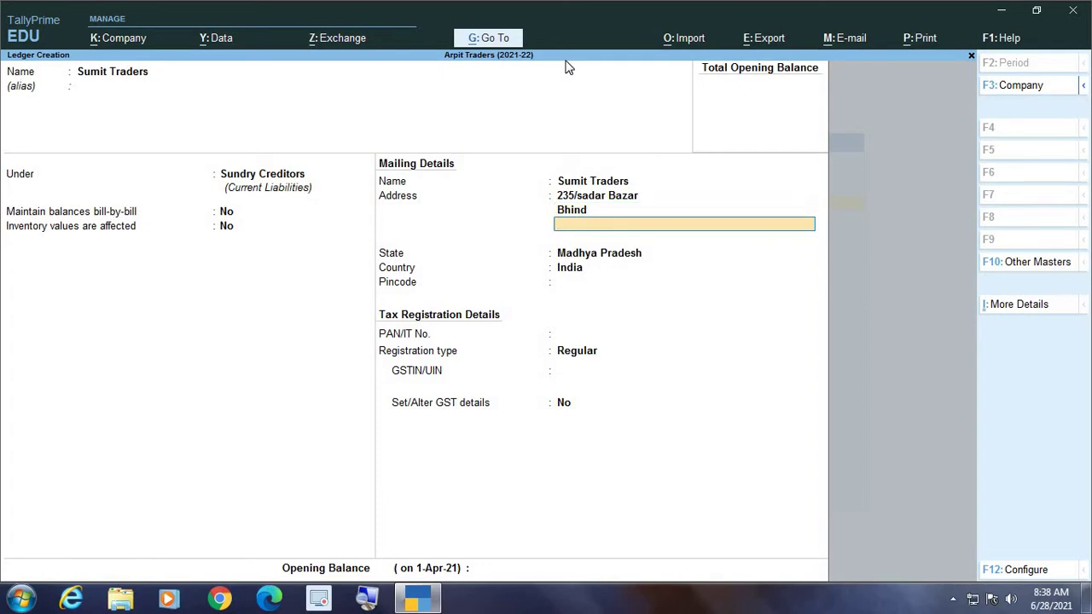
pyautogui.press('Return')
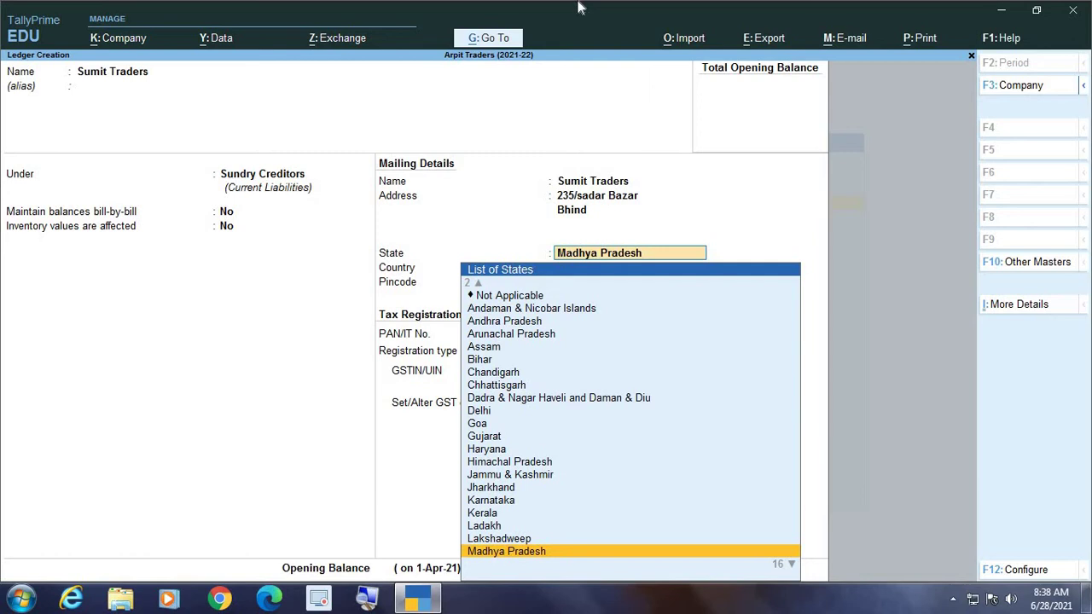
# Accept State Madhya Pradesh, enter the pincode, and bring up the F12 ledger configuration
pyautogui.press('Return')
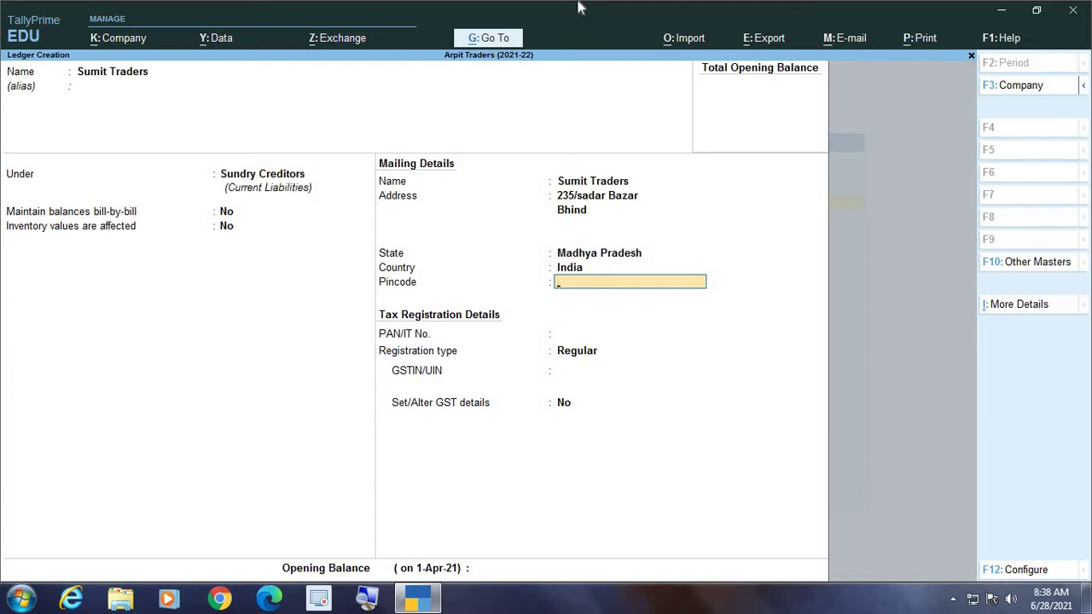
pyautogui.write('477001')
pyautogui.press('Return')
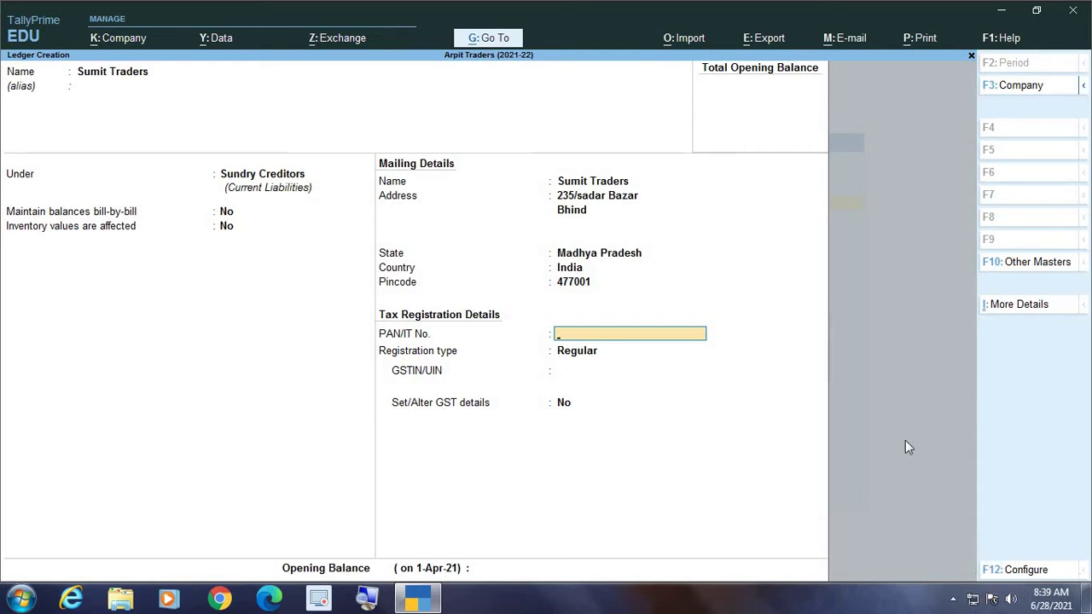
pyautogui.press('F12')
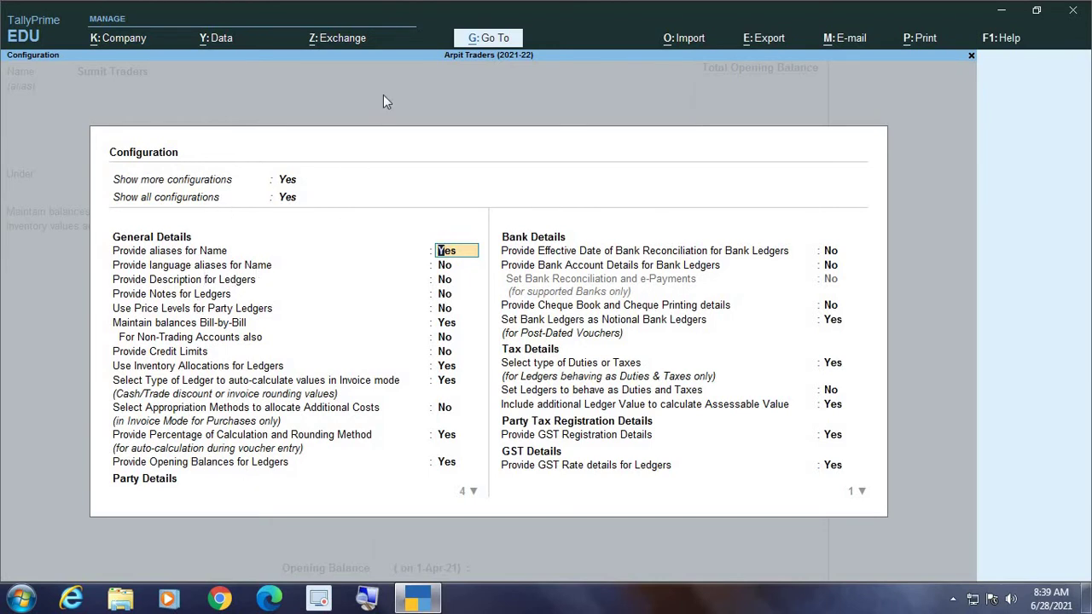
# Browse the ledger configuration options from aliases down to Provide Bank Details
pyautogui.press('Down')
pyautogui.press('Up')
pyautogui.press('Down')
pyautogui.press('Down')
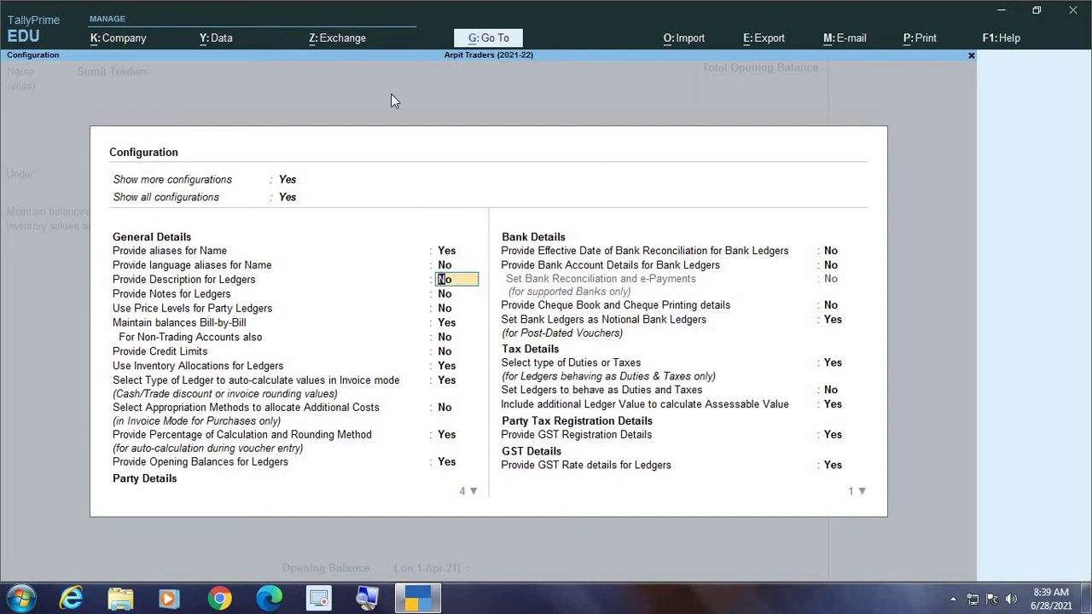
pyautogui.press('Up')
pyautogui.press('Up')
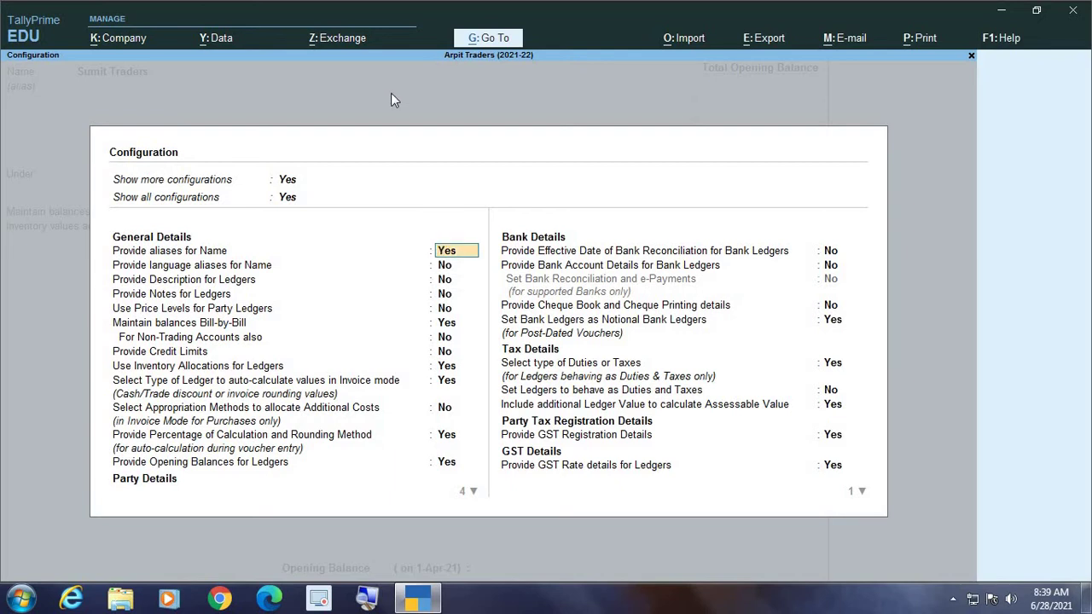
pyautogui.press('Down')
pyautogui.press('Down')
pyautogui.press('Down')
pyautogui.press('Down')
pyautogui.press('Down')
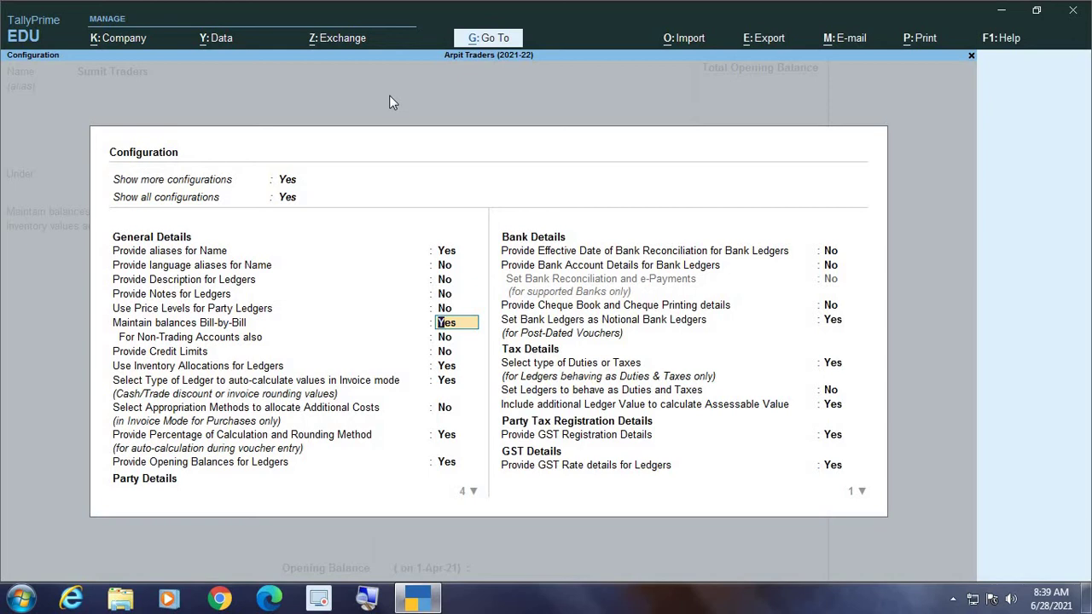
pyautogui.press('Return')
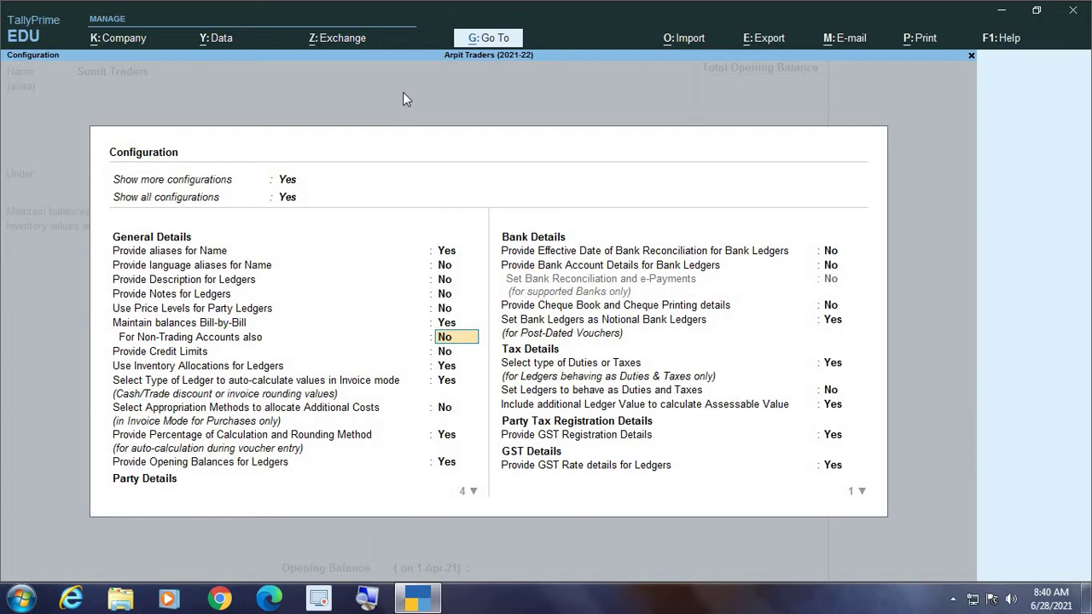
pyautogui.press('Down')
pyautogui.press('Down')
pyautogui.press('Down')
pyautogui.press('Down')
pyautogui.press('Down')
pyautogui.press('Down')
pyautogui.press('Down')
pyautogui.press('Down')
pyautogui.press('Down')
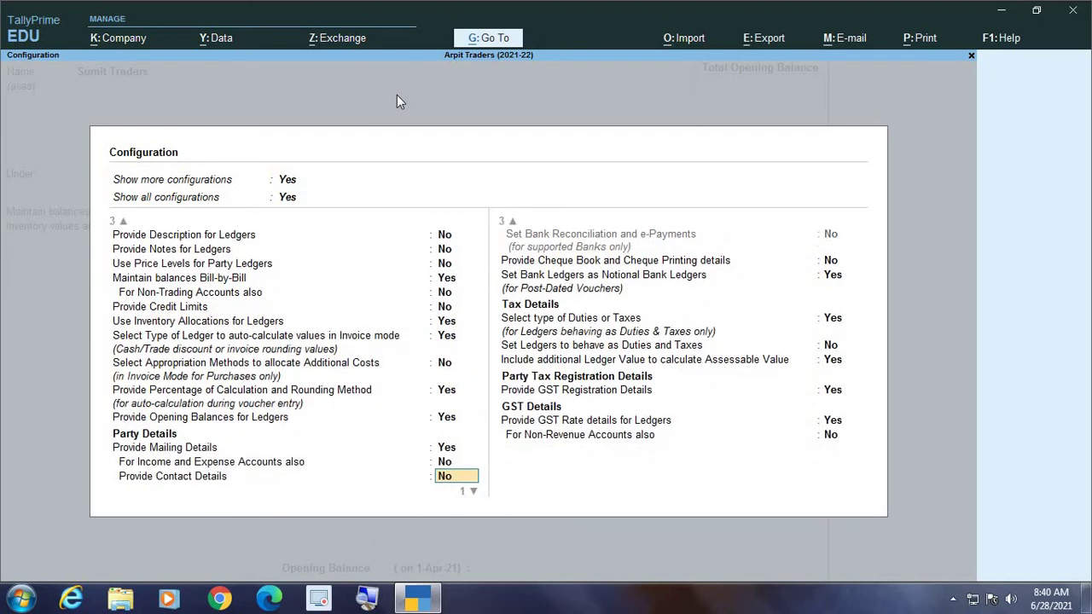
pyautogui.press('Down')
pyautogui.press('Down')
pyautogui.press('Down')
pyautogui.press('Up')
pyautogui.press('Up')
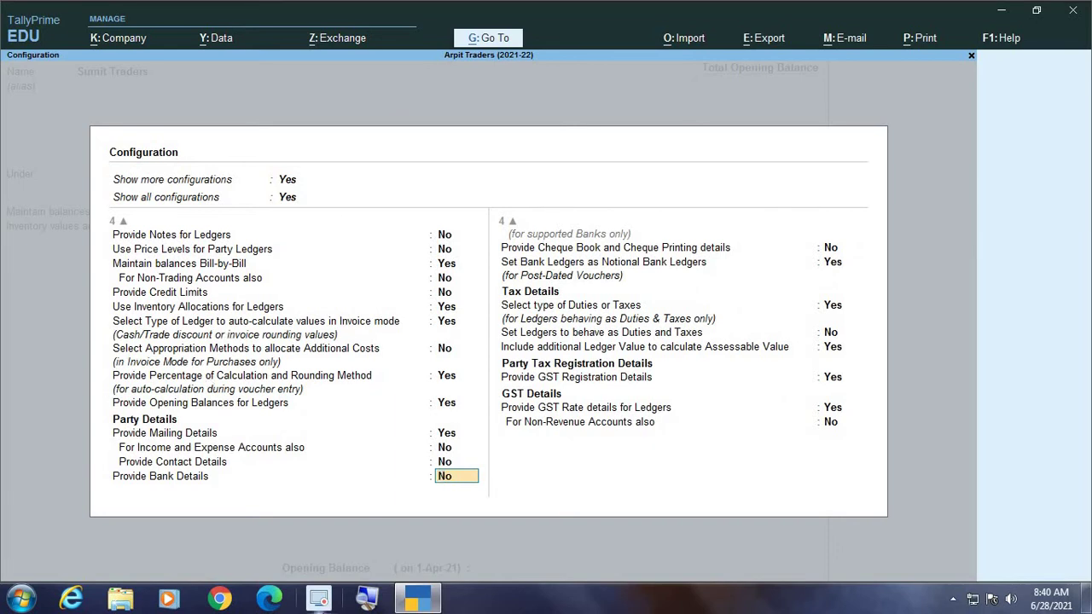
pyautogui.click(366, 603)
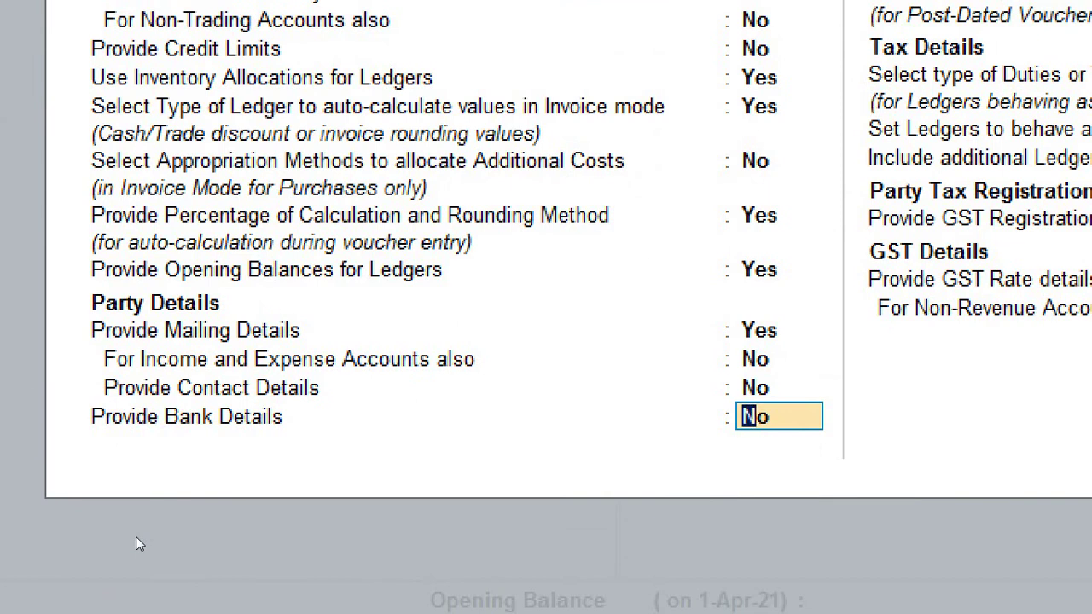
# Set Provide Contact Details to Yes and accept the configuration
pyautogui.press('Up')
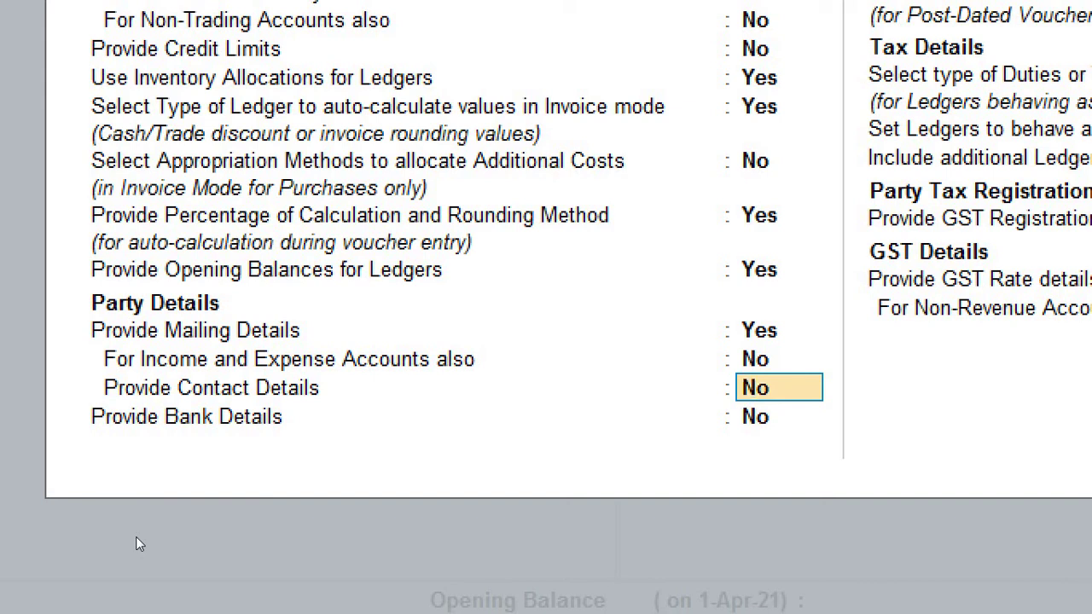
pyautogui.write('yes')
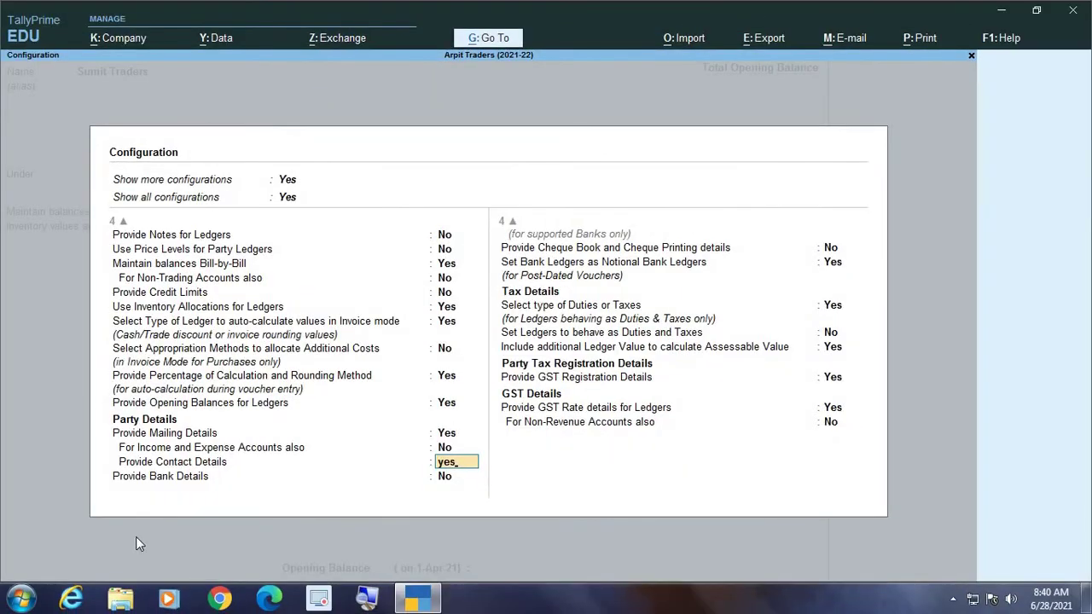
pyautogui.press('Return')
pyautogui.press('Return')
pyautogui.press('Return')
pyautogui.press('Return')
pyautogui.press('Return')
pyautogui.press('Return')
pyautogui.press('Return')
pyautogui.press('Return')
pyautogui.press('Return')
pyautogui.press('Return')
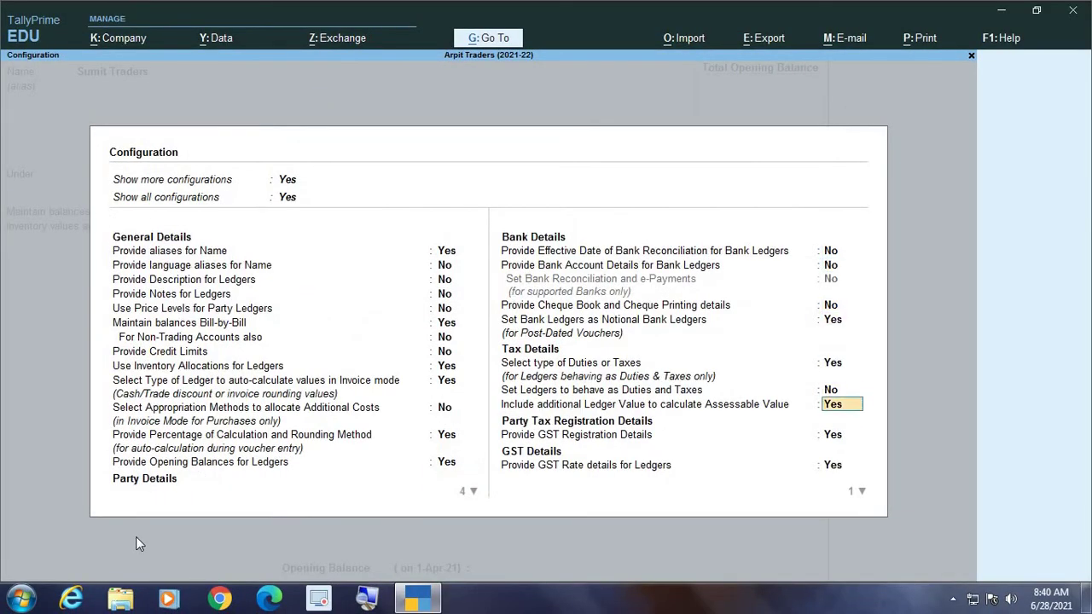
pyautogui.press('Return')
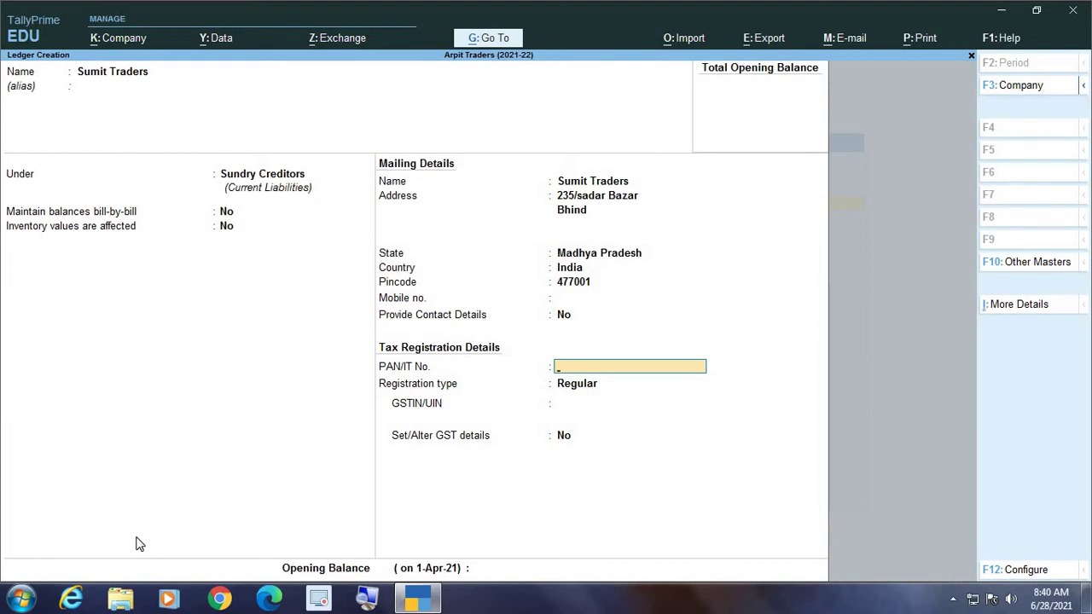
# Set the ledger's Provide Contact Details field to yes to bring up Contact details
pyautogui.press('BackSpace')
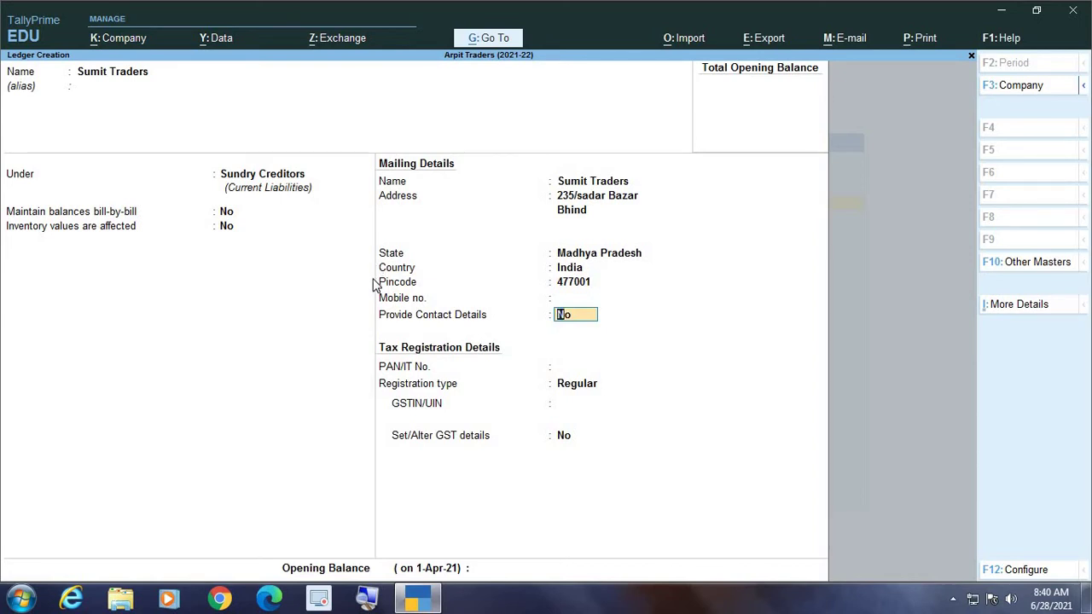
pyautogui.press('Up')
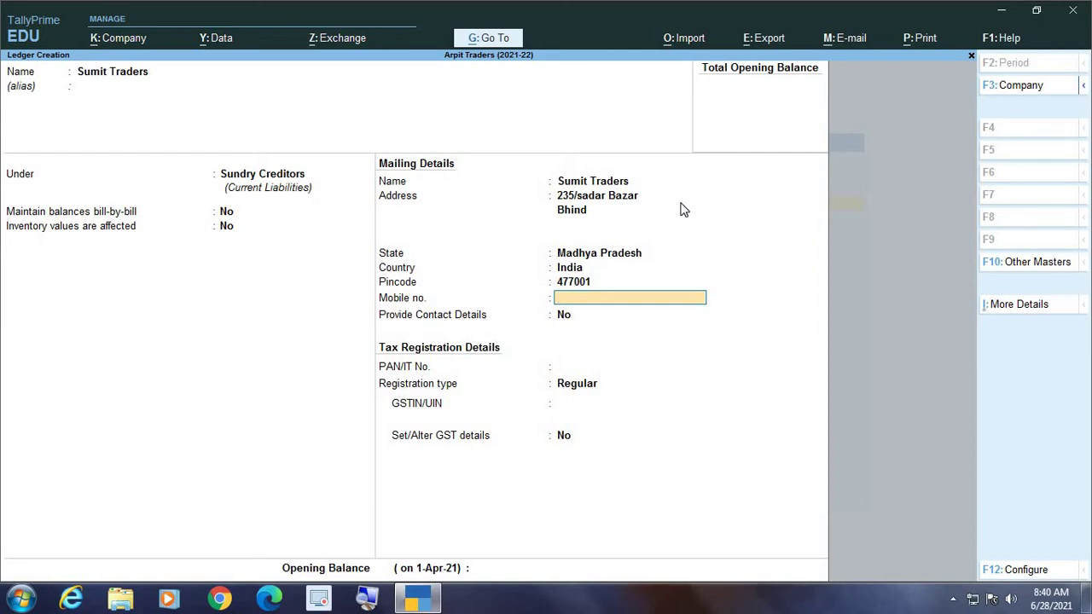
pyautogui.press('Return')
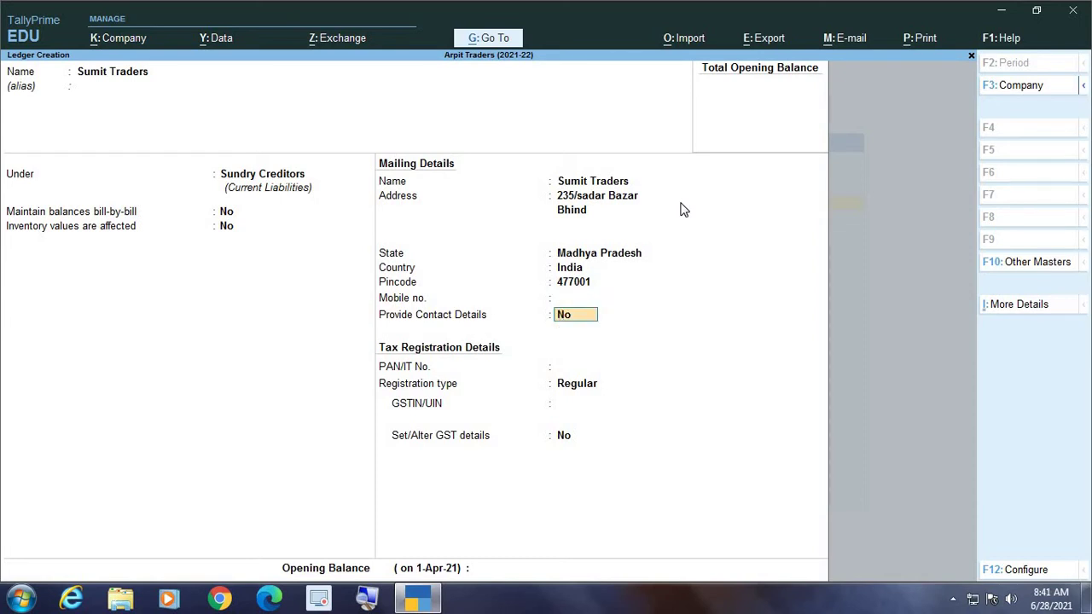
pyautogui.write('yes')
pyautogui.press('Return')
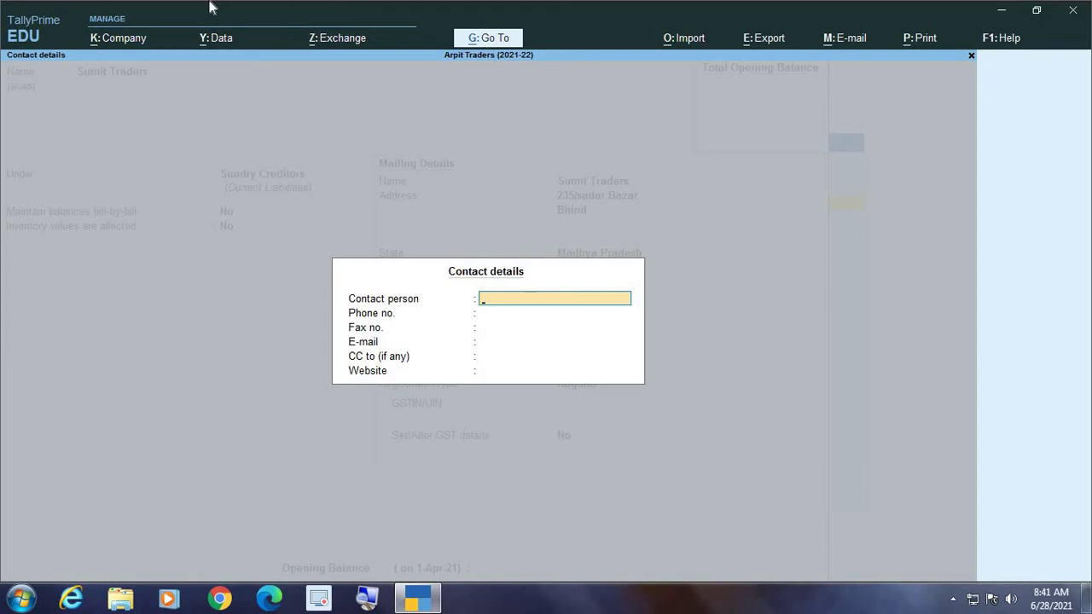
# Enter the contact person's name and phone number, leaving fax, e-mail and website blank
pyautogui.press('Return')
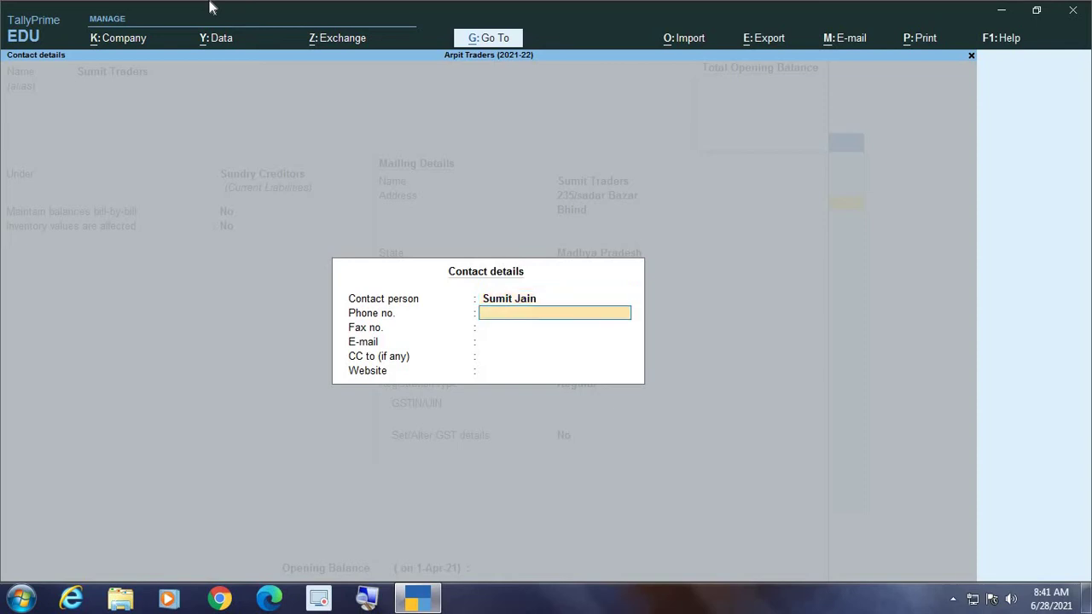
pyautogui.press('Return')
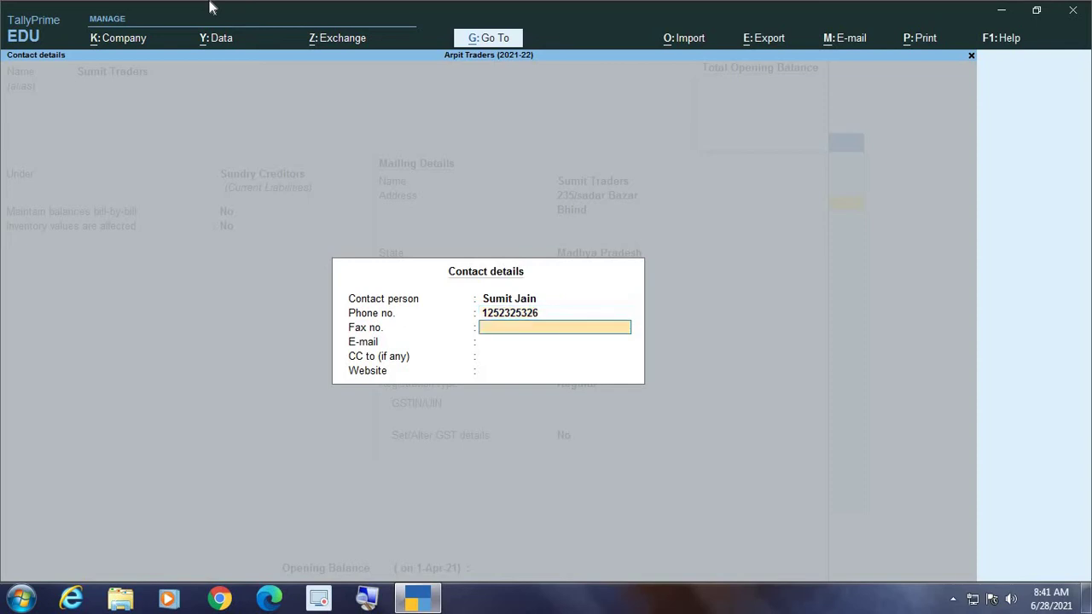
pyautogui.press('Return')
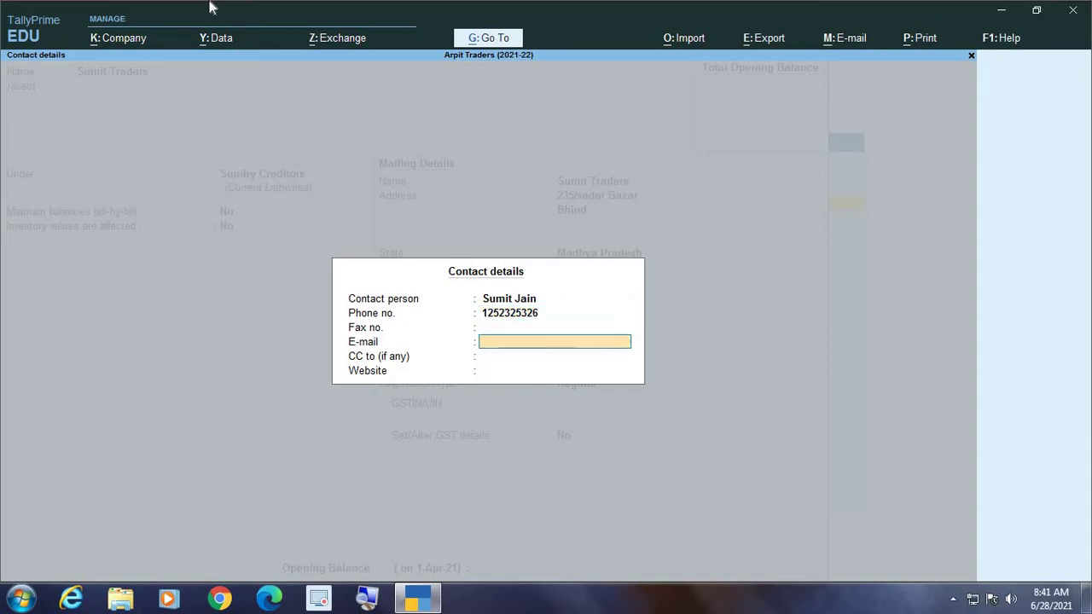
pyautogui.press('Return')
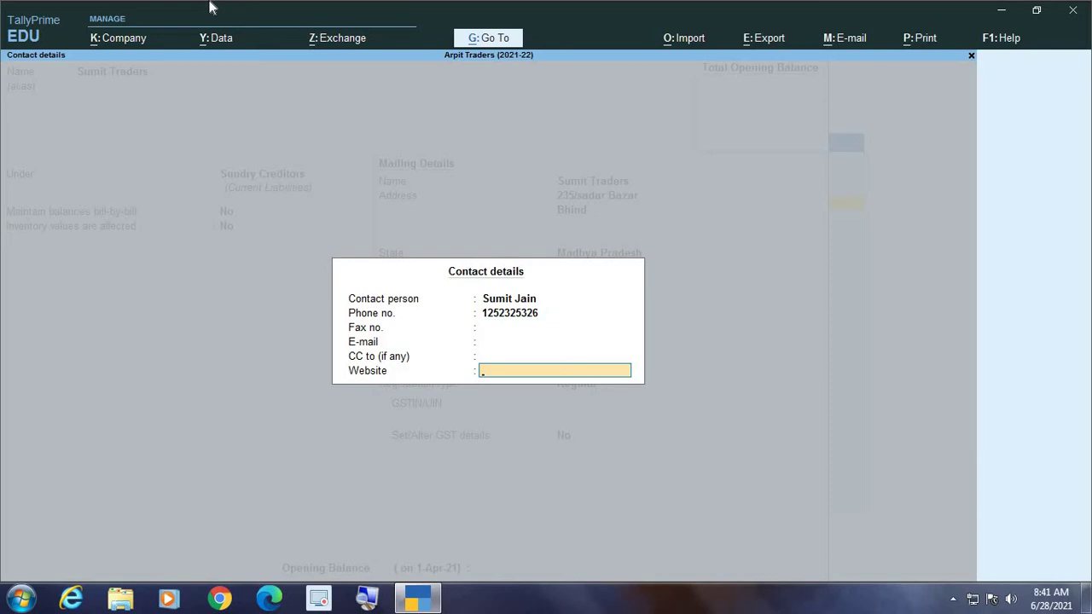
pyautogui.press('Return')
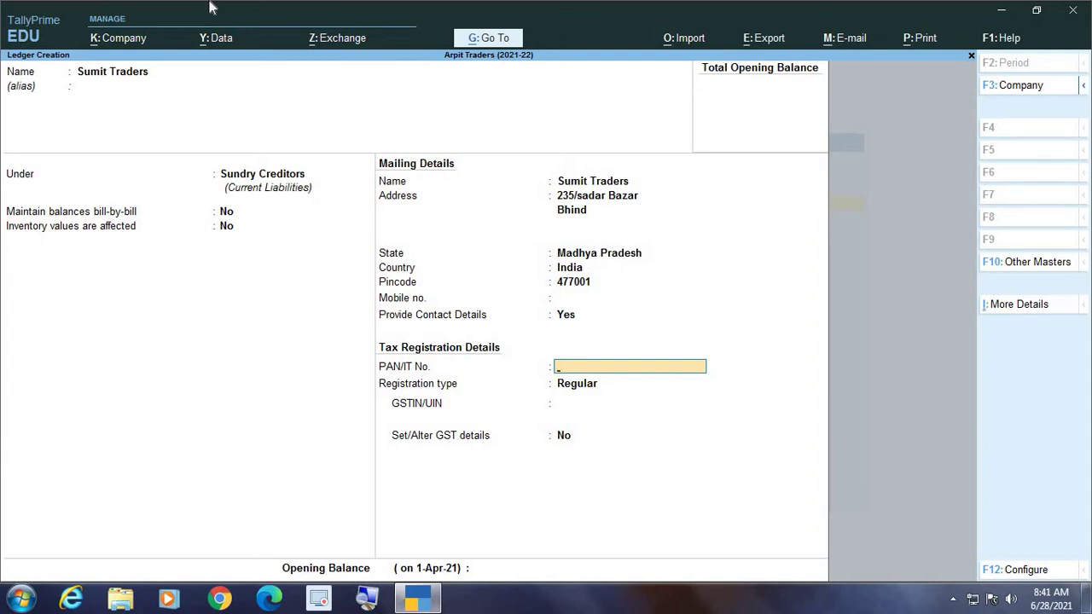
# List the registration types and browse Composition, Consumer, Regular and Unregistered
pyautogui.press('Return')
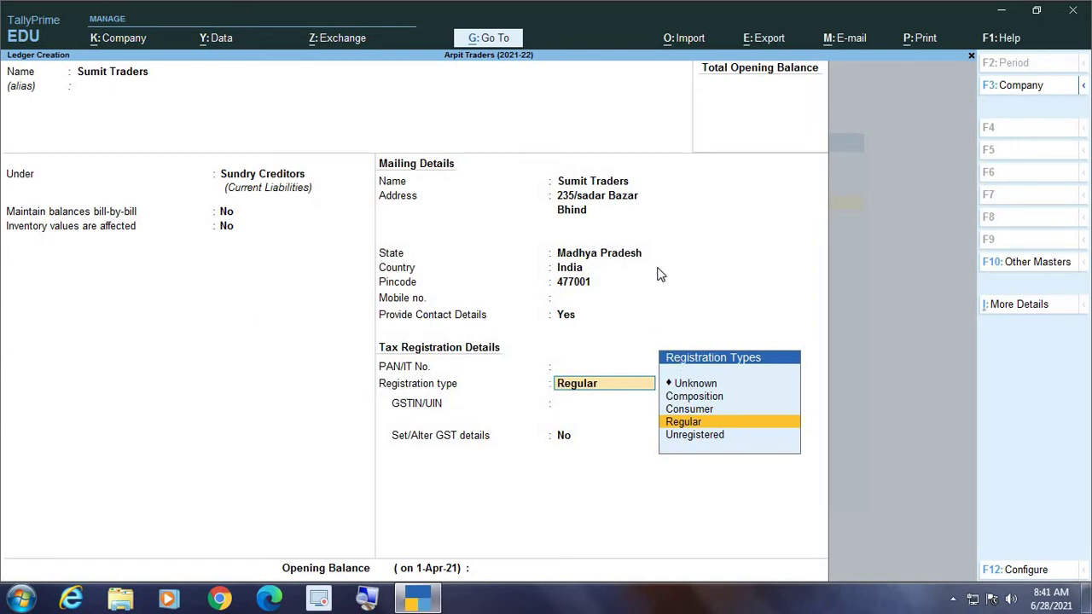
pyautogui.press('Up')
pyautogui.press('Up')
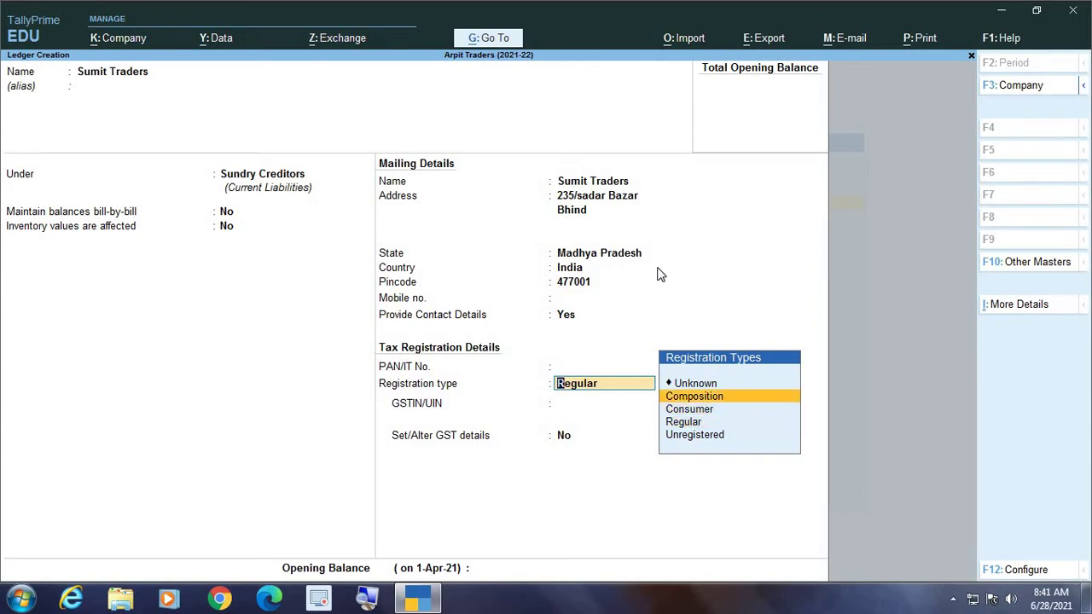
pyautogui.press('Down')
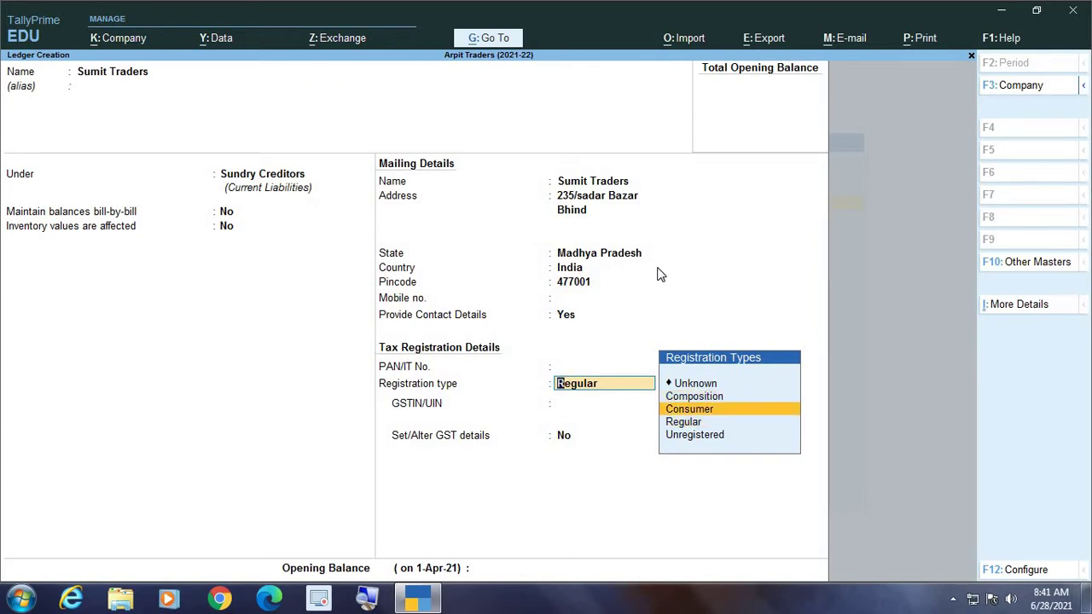
pyautogui.press('Down')
pyautogui.press('Down')
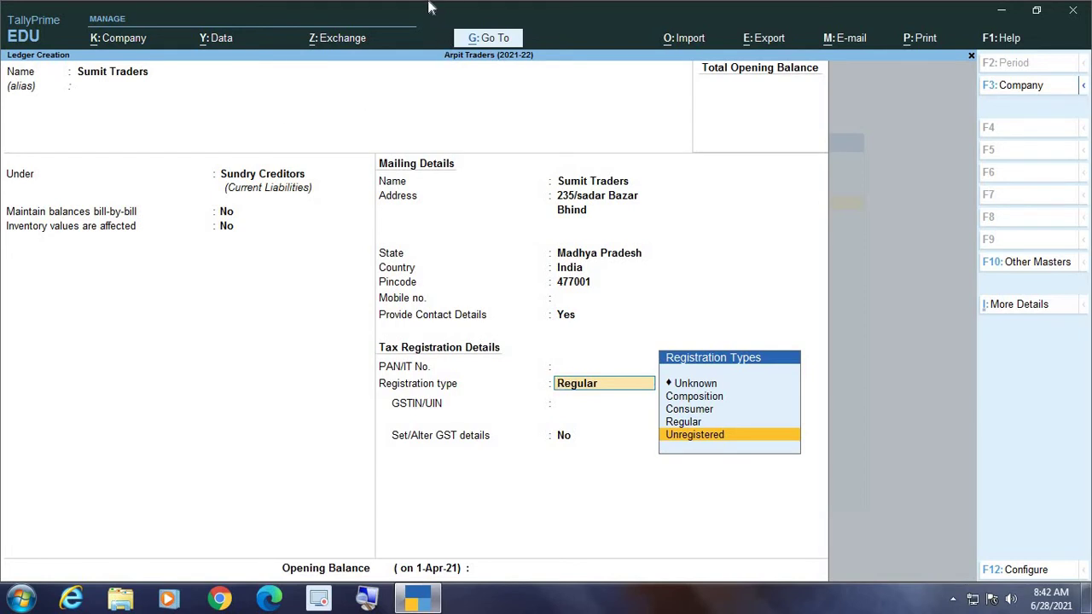
pyautogui.press('Up')
pyautogui.press('Up')
pyautogui.press('Up')
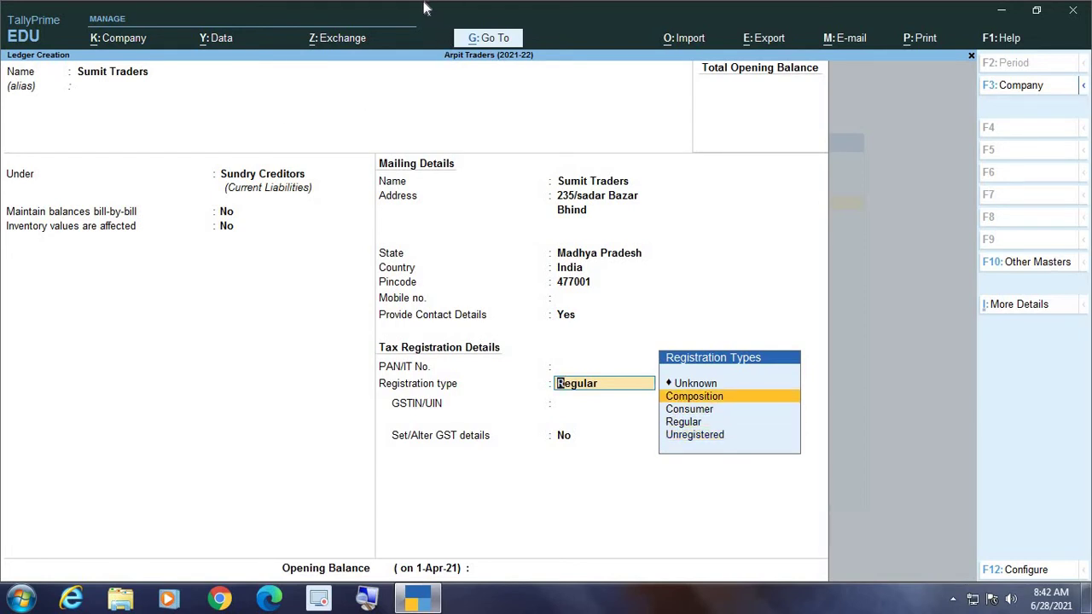
pyautogui.press('Down')
pyautogui.press('Down')
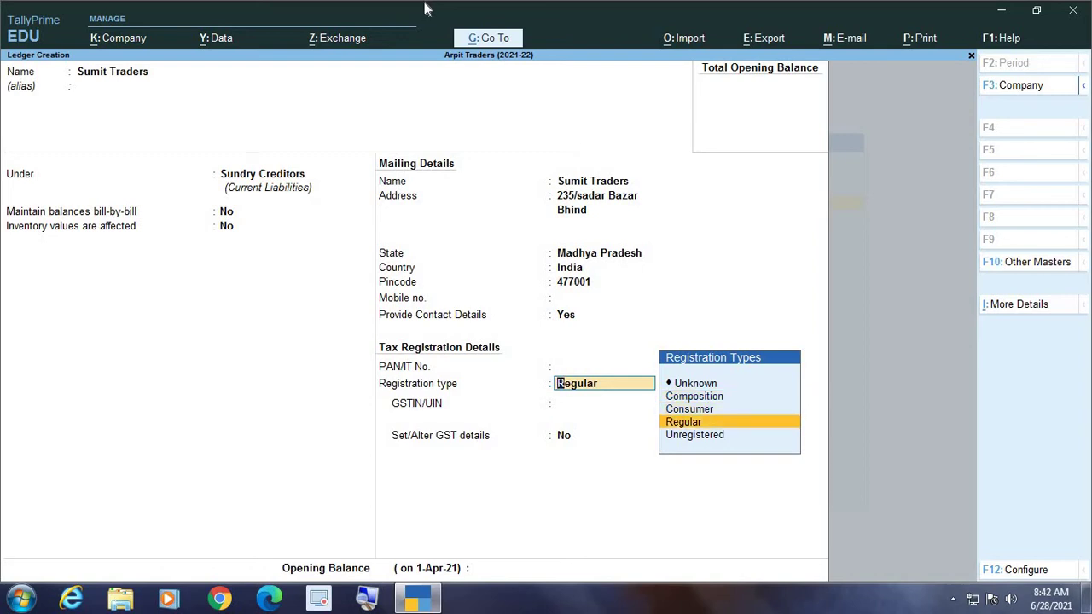
pyautogui.press('Down')
pyautogui.press('Up')
pyautogui.press('Up')
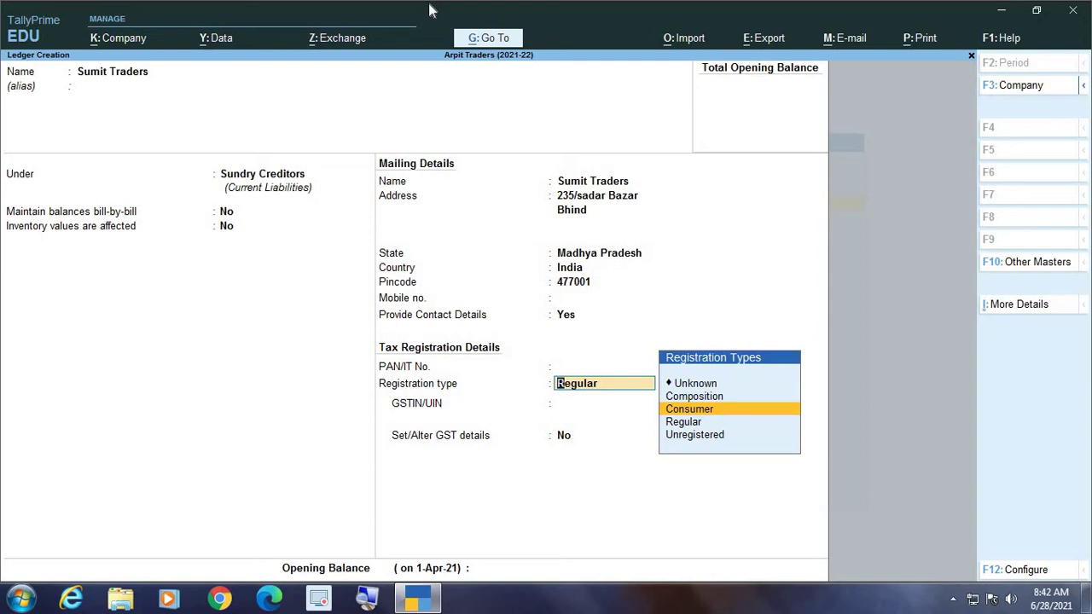
pyautogui.press('Up')
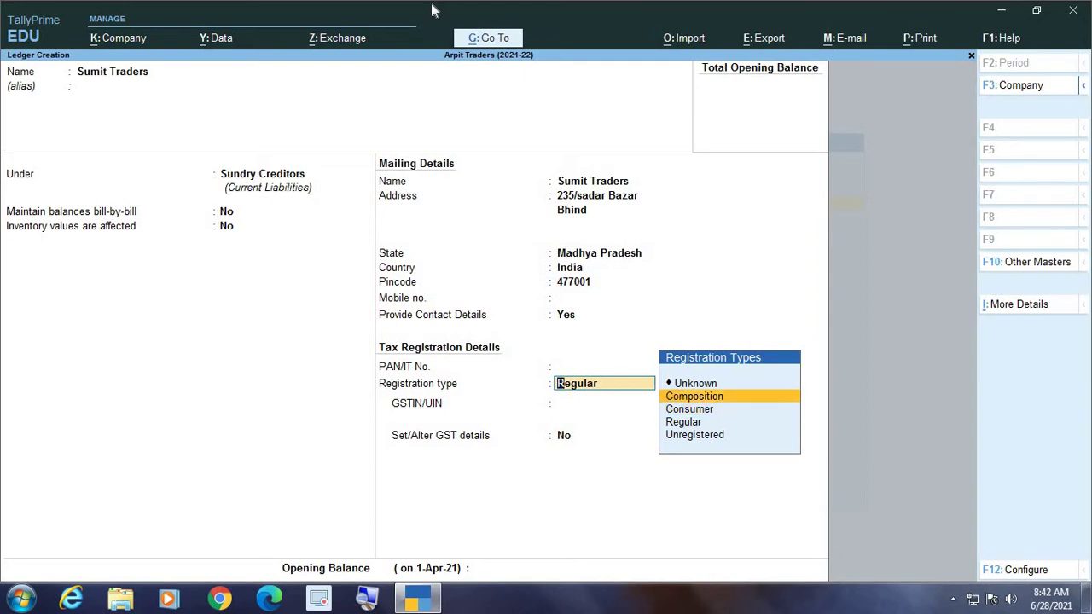
pyautogui.press('Down')
pyautogui.press('Down')
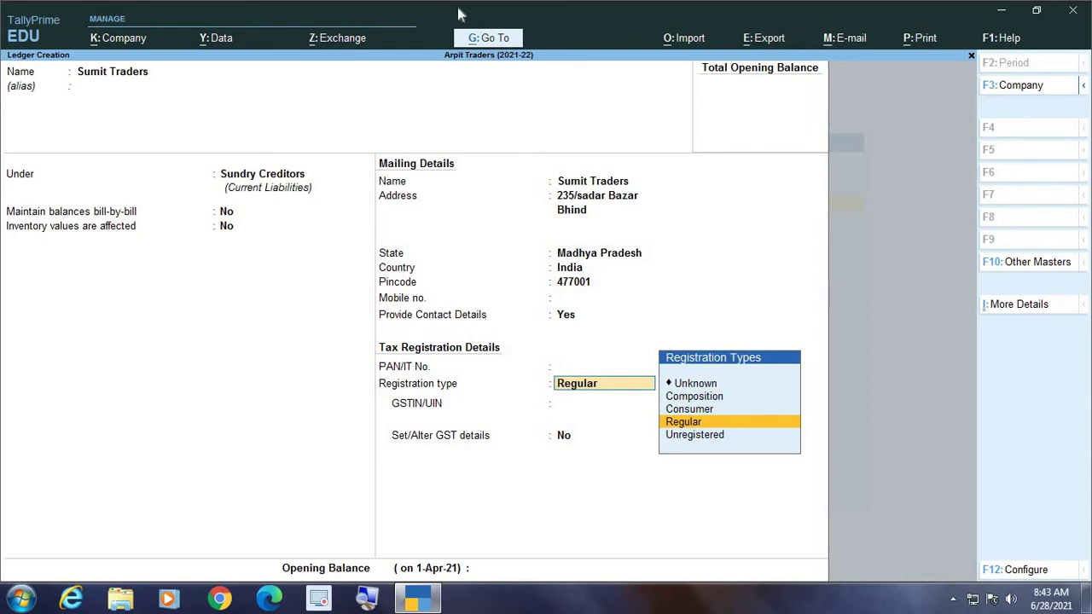
# Review the registration types again and confirm Regular for Sumit Traders
pyautogui.press('Up')
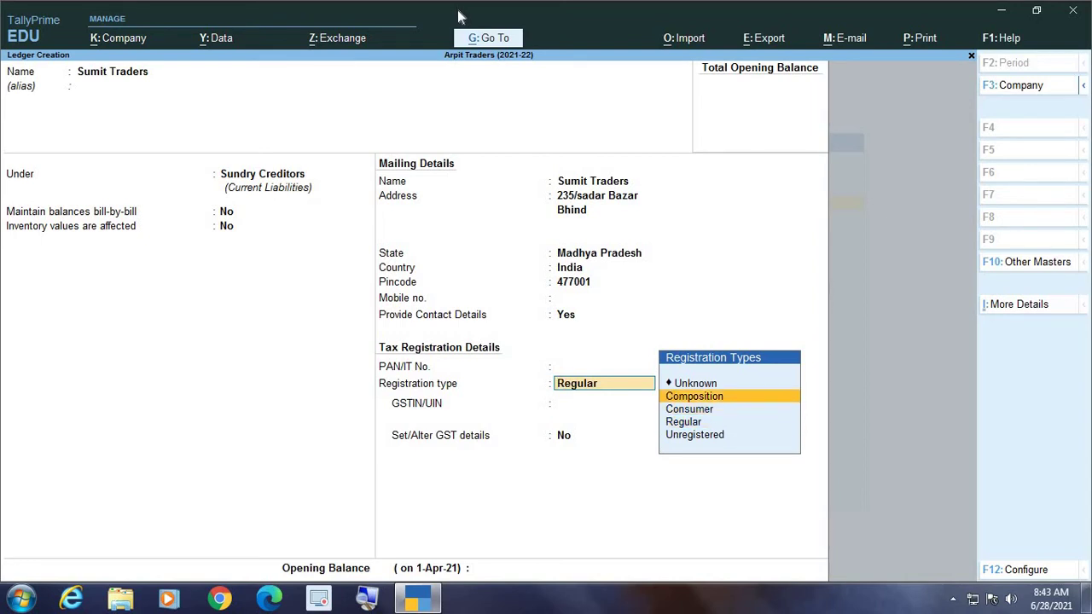
pyautogui.press('Up')
pyautogui.press('Down')
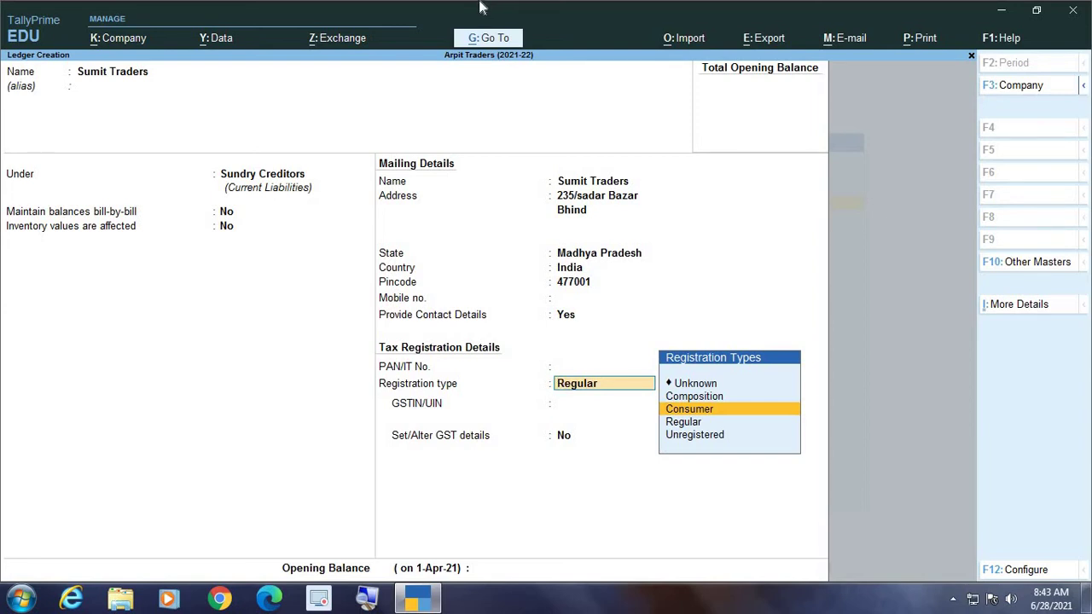
pyautogui.press('Down')
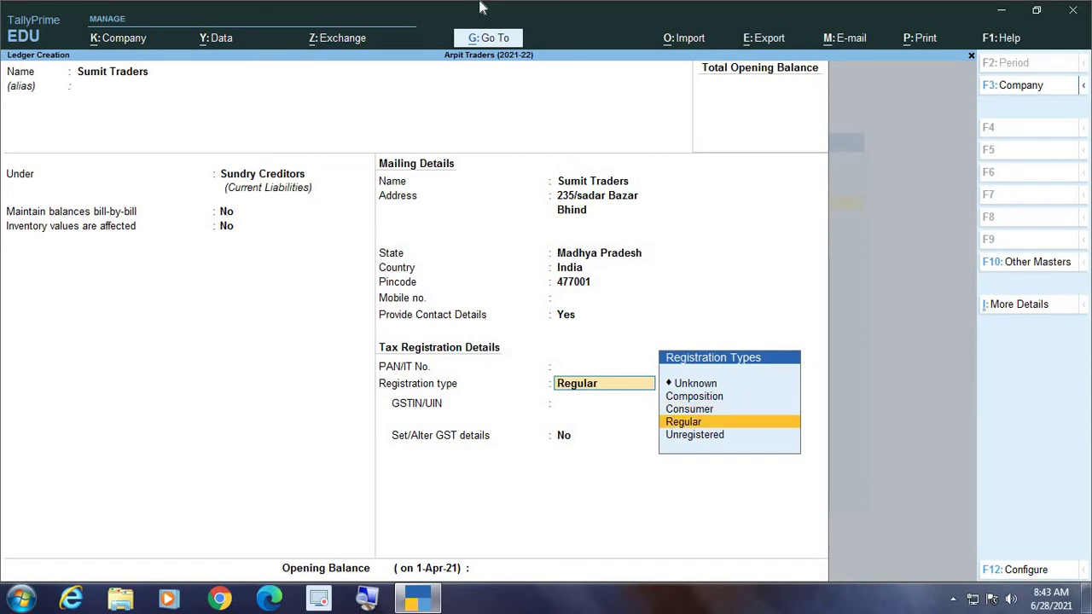
pyautogui.press('Down')
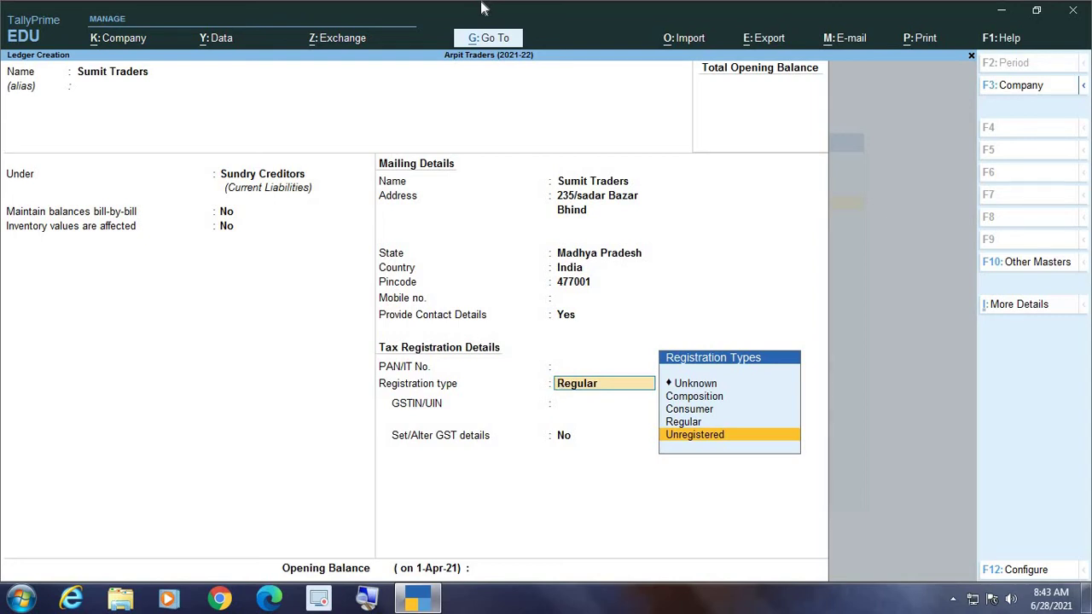
pyautogui.press('Up')
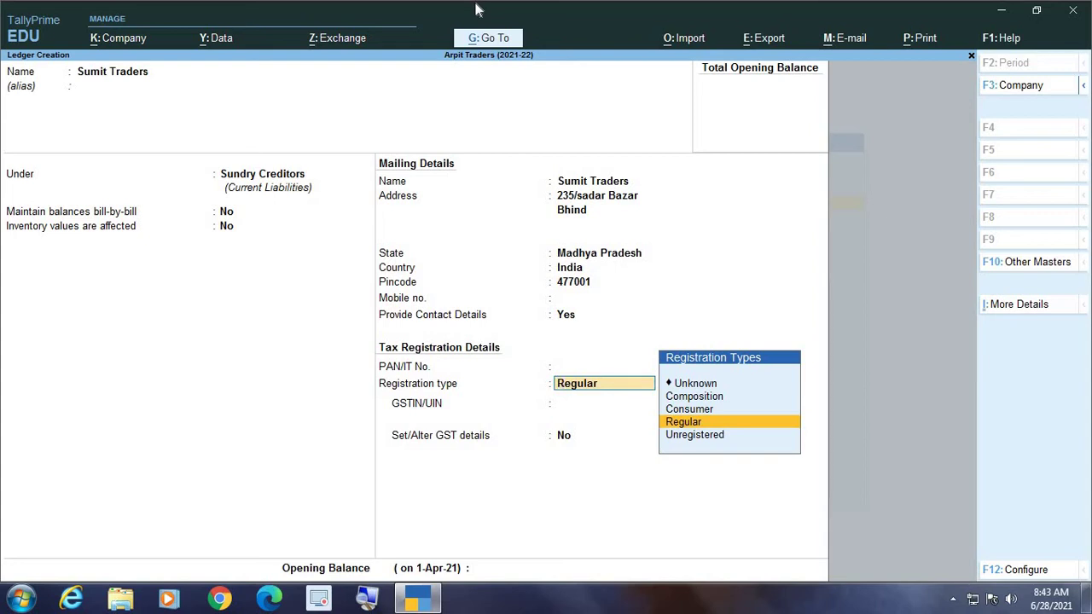
pyautogui.press('Return')
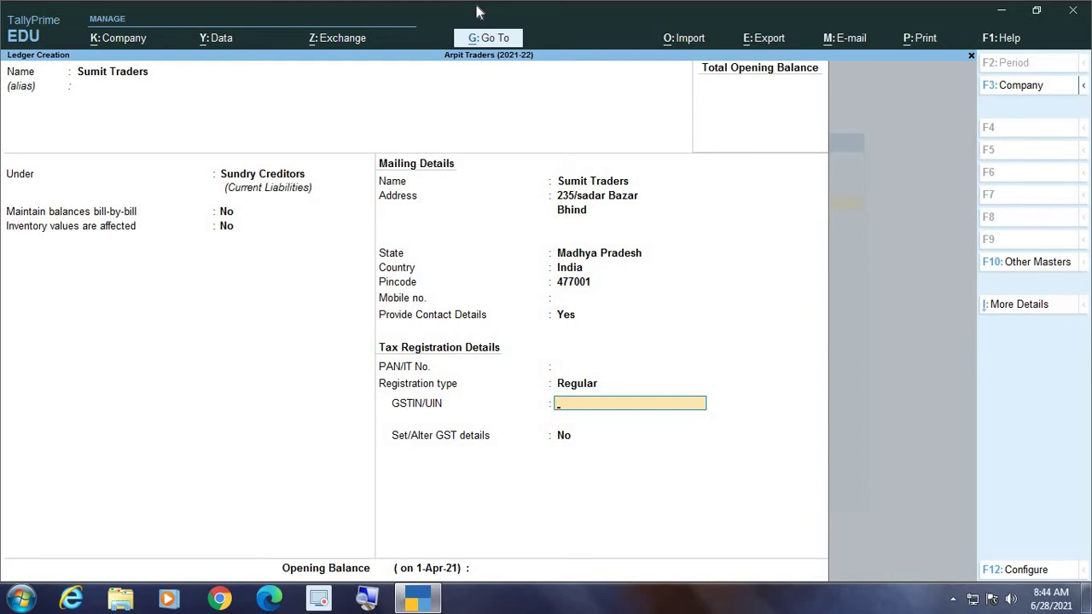
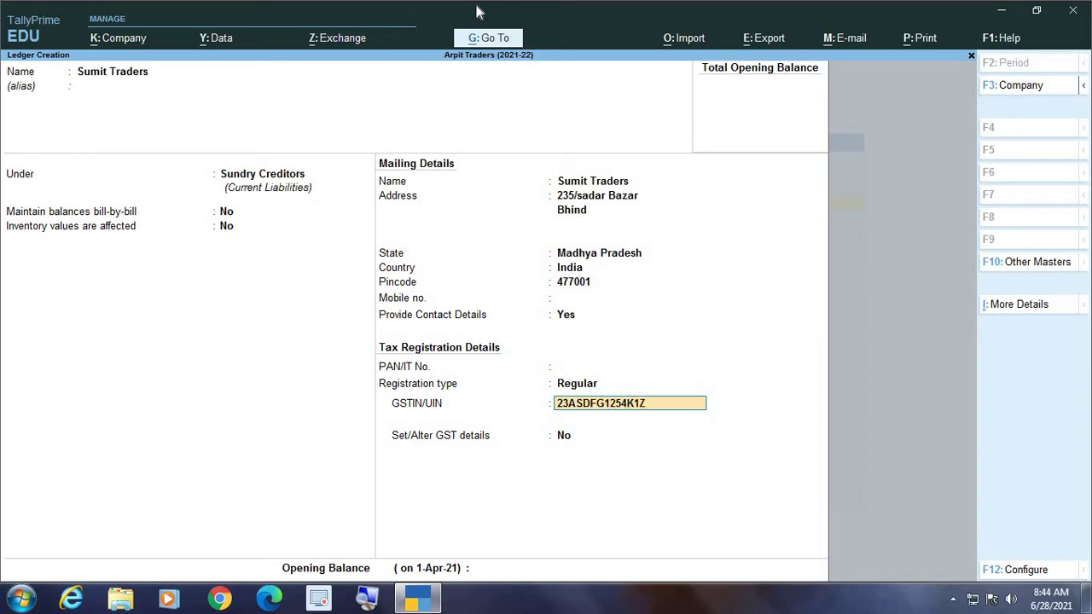
# Enter Sumit Traders' GSTIN/UIN and accept it past the verification warning
pyautogui.press('Return')
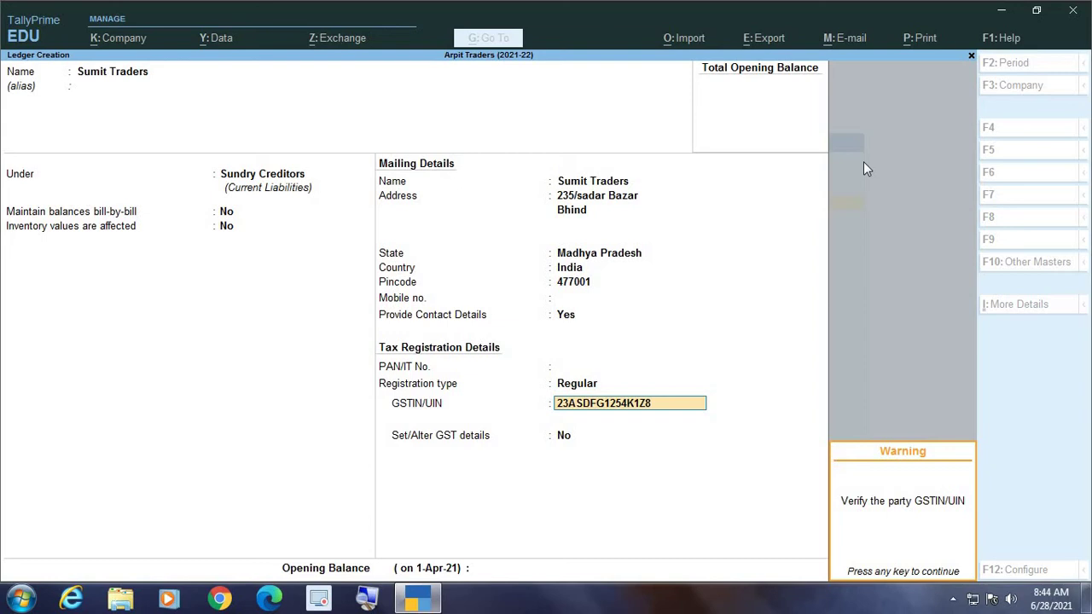
pyautogui.press('Return')
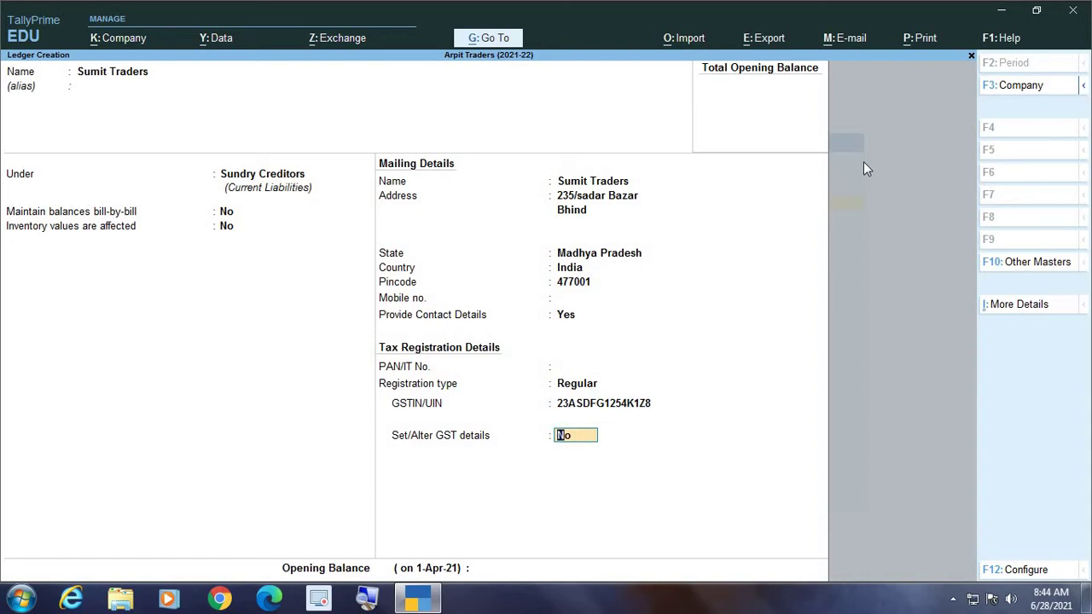
# Save Sumit Traders with GST details unchanged and no opening balance
pyautogui.press('Return')
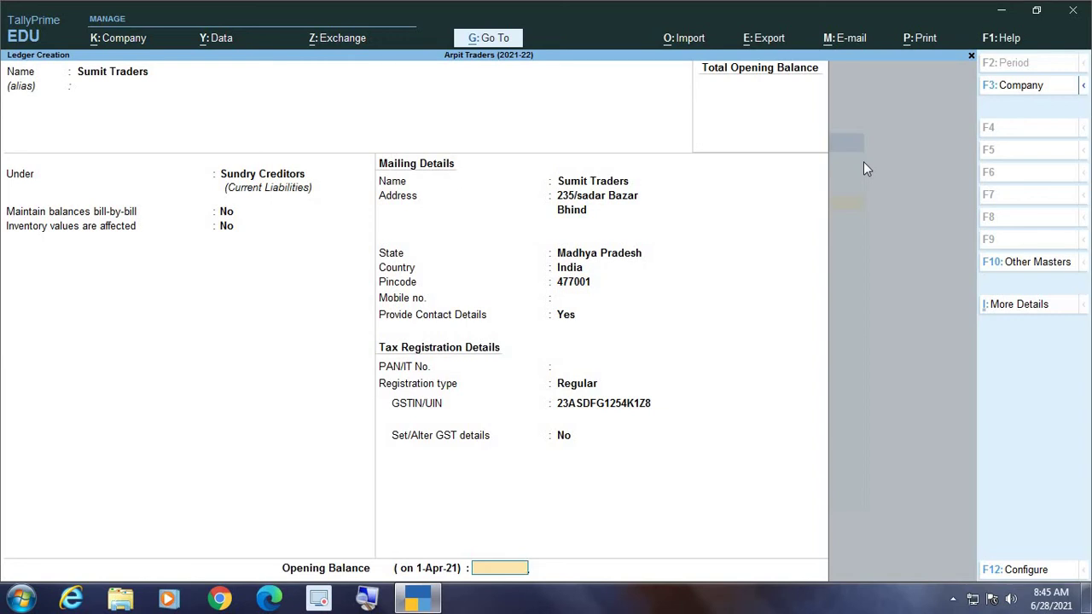
pyautogui.press('Return')
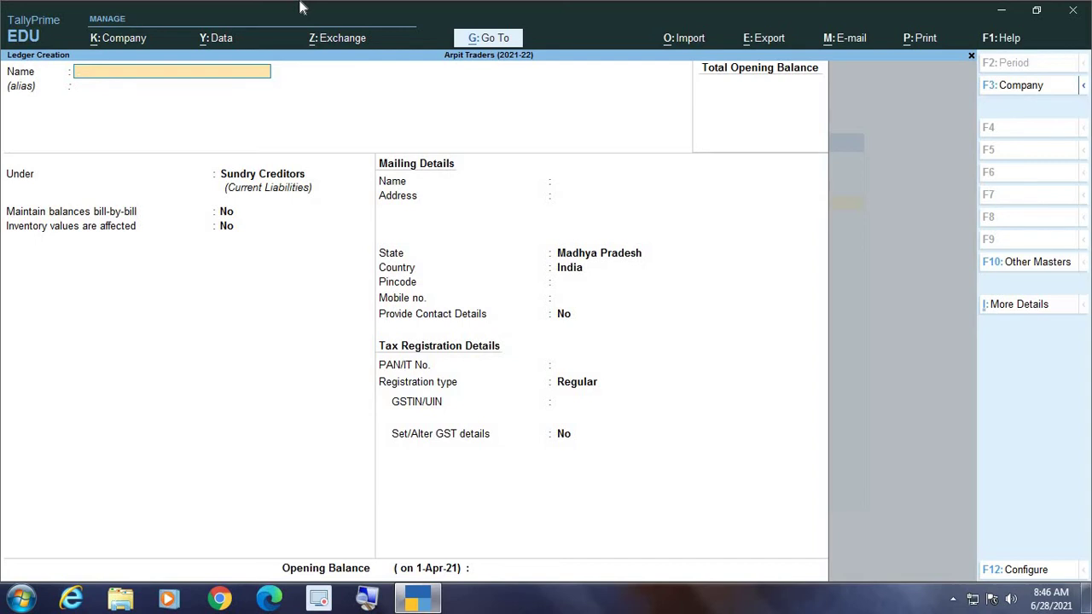
# Name the new ledger 'Sanjay Traders' and place it under Sundry Debtors
pyautogui.write('Sanjay Traders')
pyautogui.press('Return')
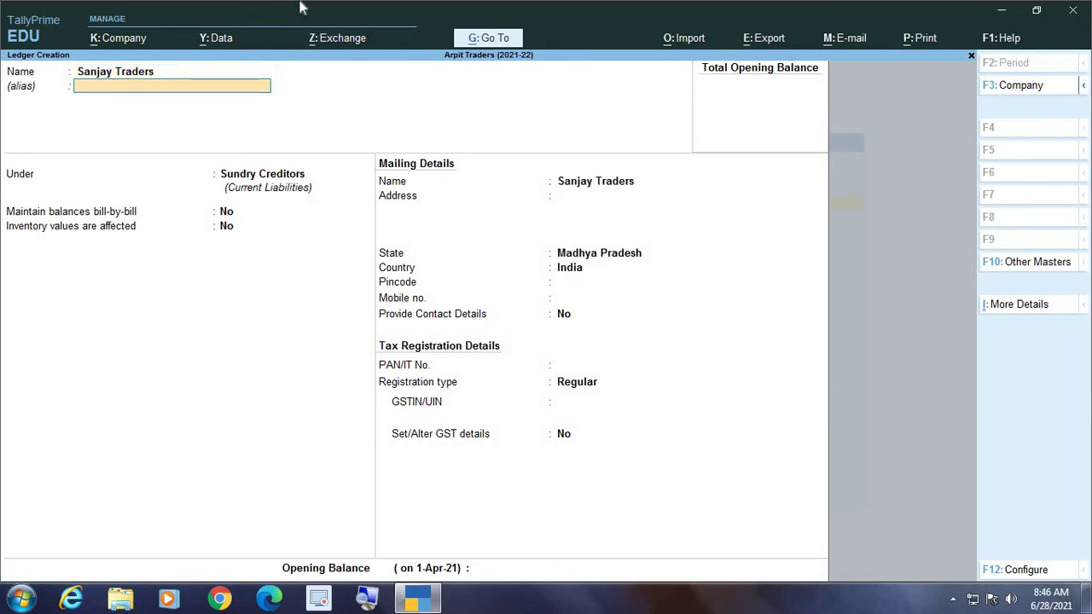
pyautogui.press('Return')
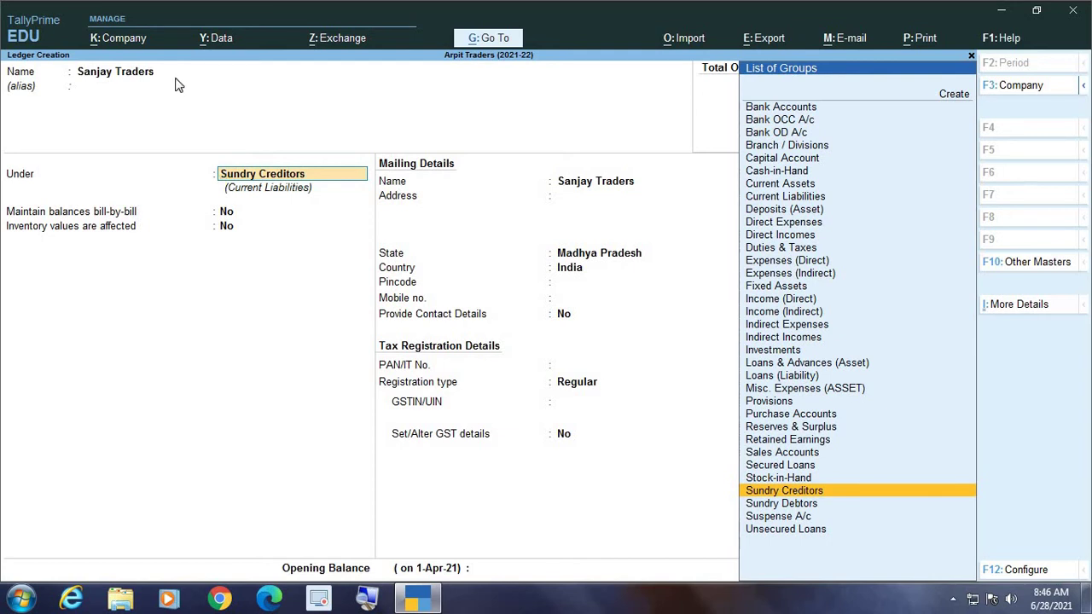
pyautogui.write('Sun')
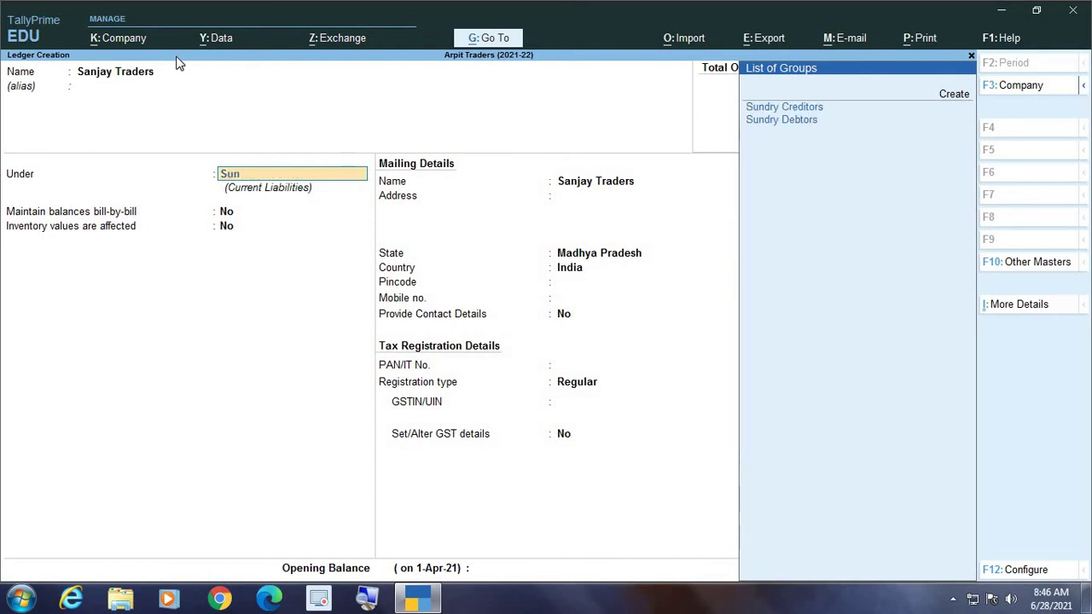
pyautogui.press('Down')
pyautogui.press('Return')
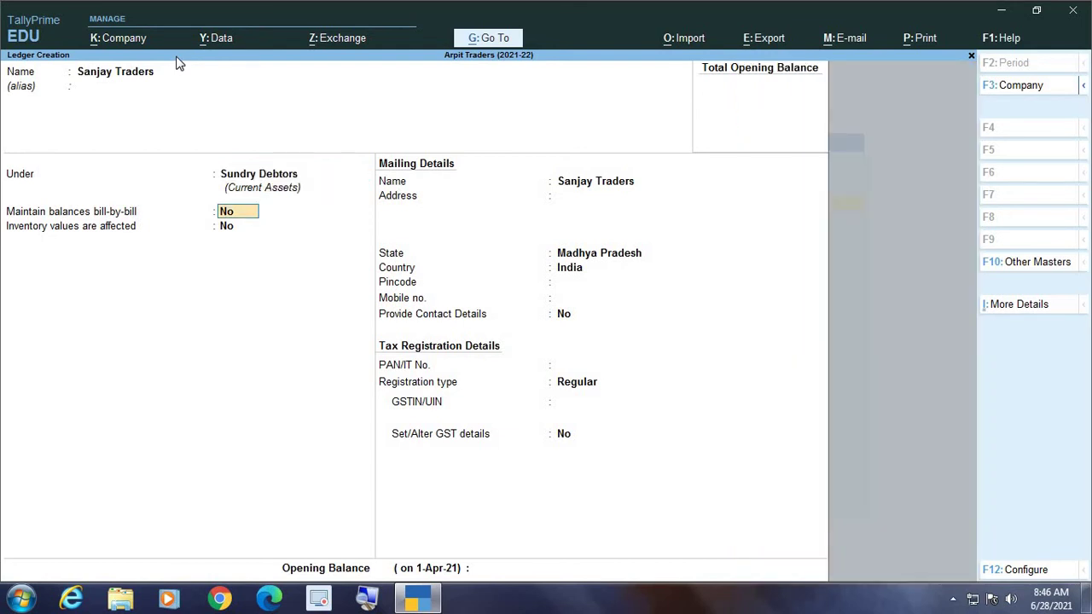
# Pass through Sanjay Traders' mailing fields, keeping state Madhya Pradesh with blank address and pincode
pyautogui.press('Return')
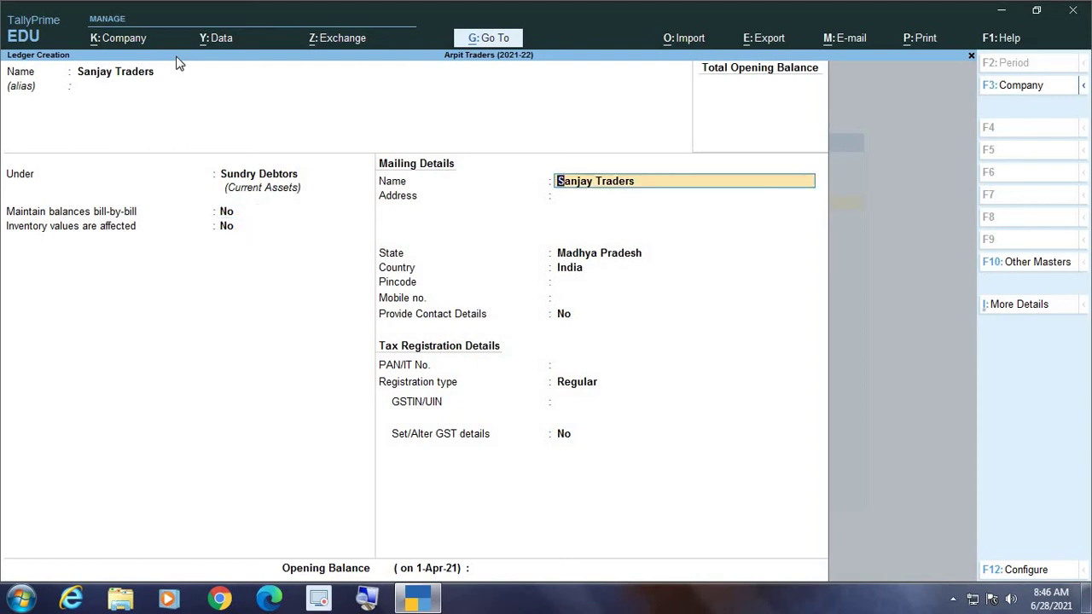
pyautogui.press('Return')
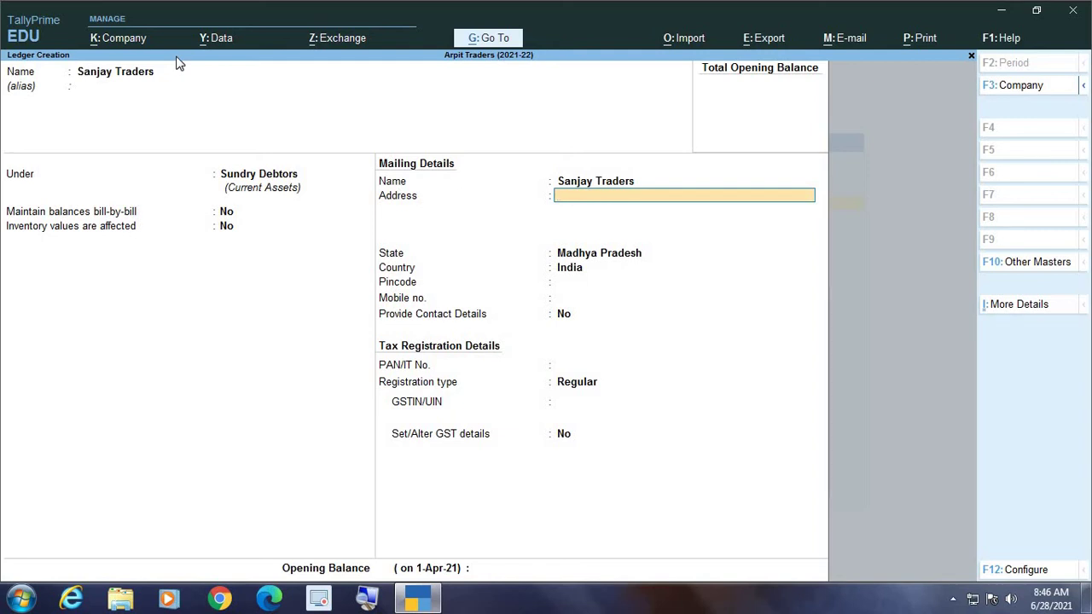
pyautogui.press('Return')
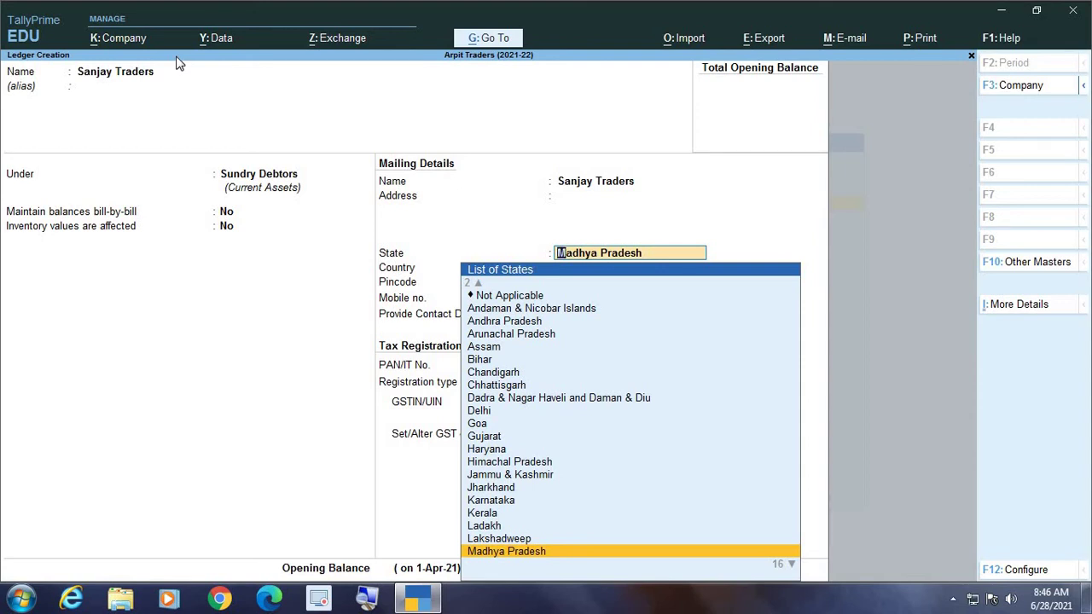
pyautogui.press('Return')
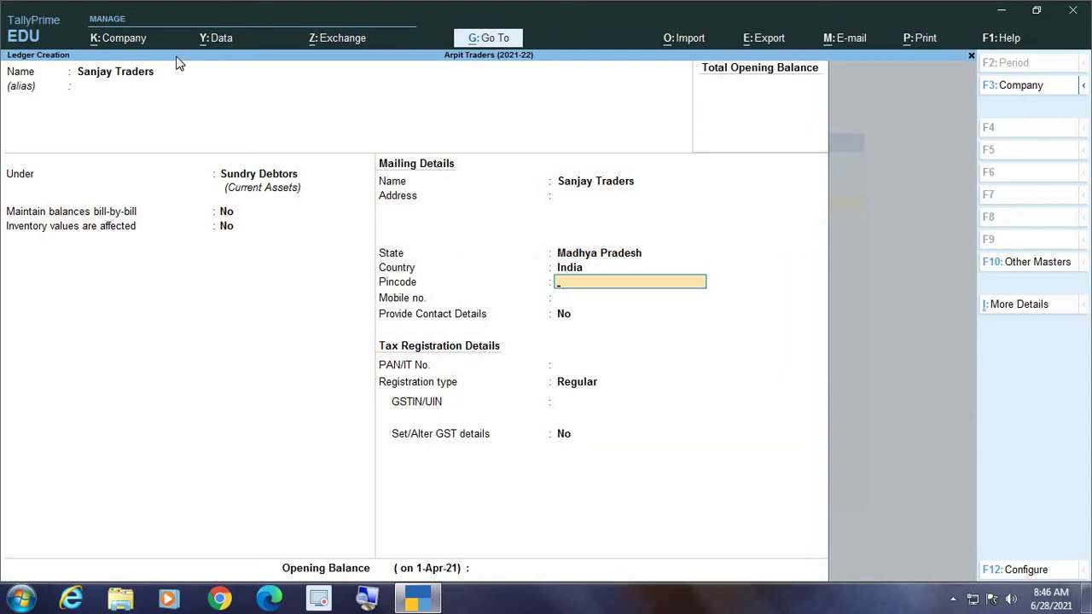
pyautogui.press('Return')
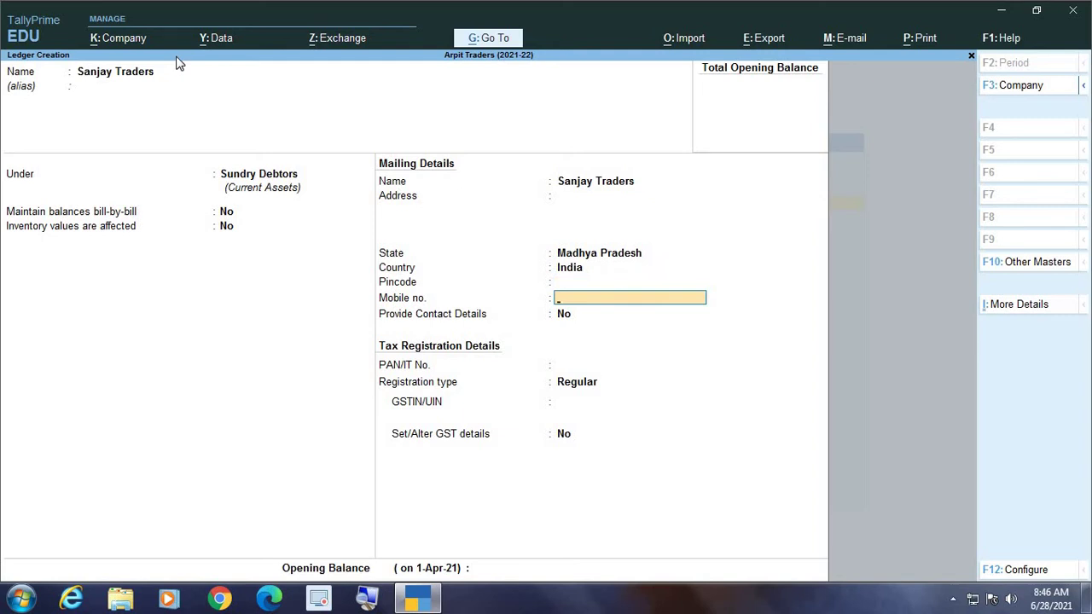
pyautogui.press('Return')
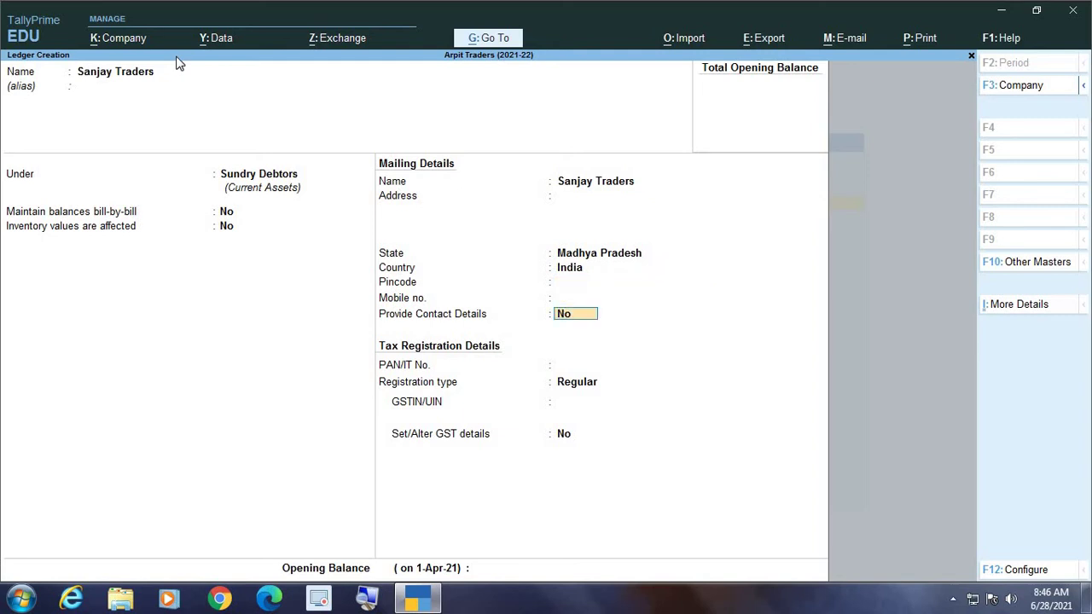
# Switch contact details on and back to No, leave PAN blank, and list registration types
pyautogui.write('y')
pyautogui.press('Return')
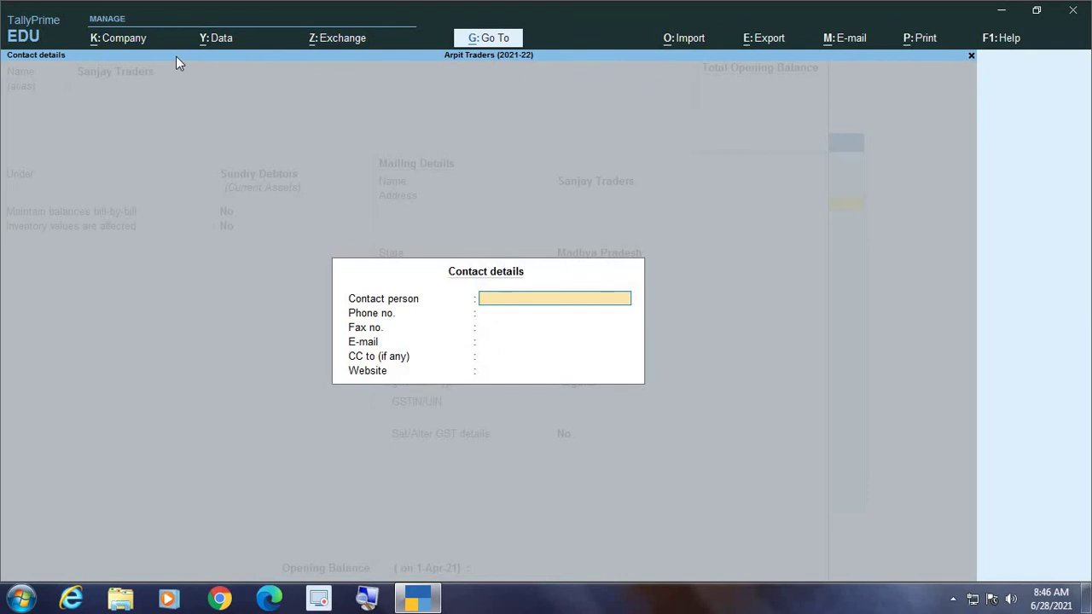
pyautogui.press('Escape')
pyautogui.press('Return')
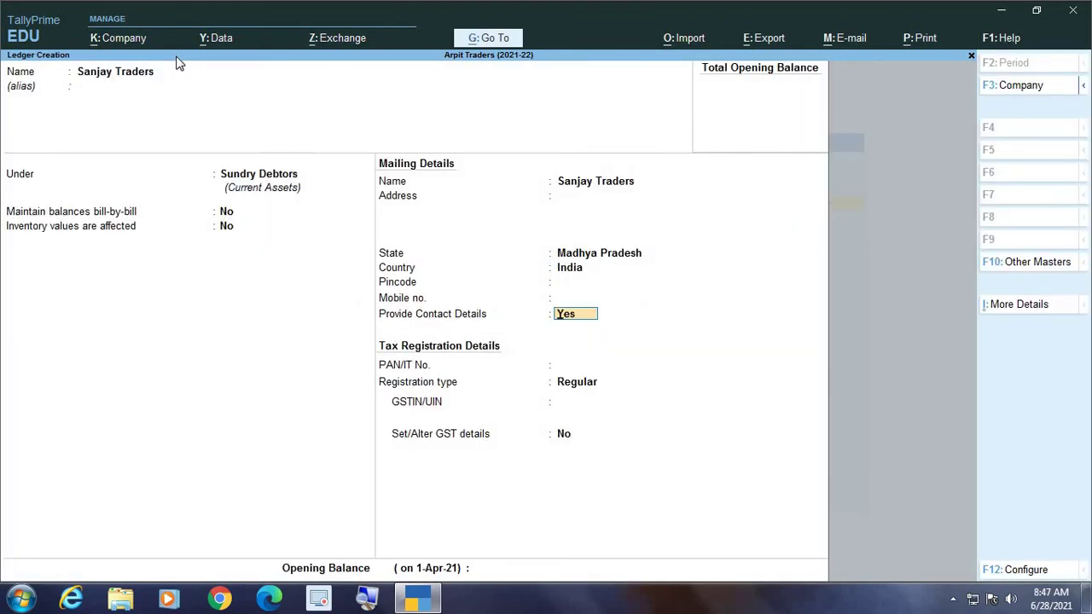
pyautogui.write('n')
pyautogui.press('Return')
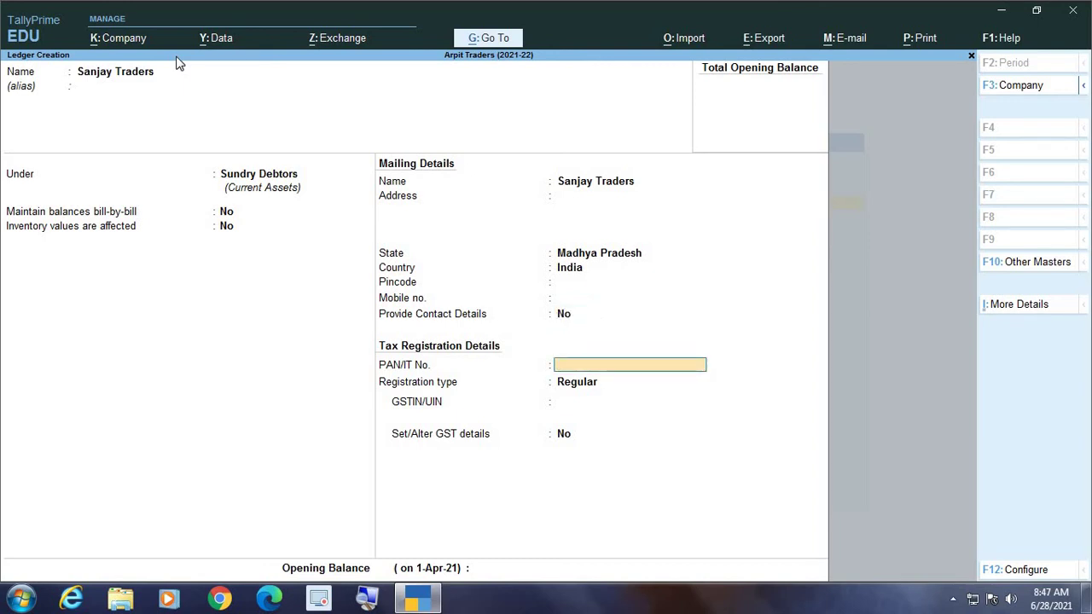
pyautogui.press('Return')
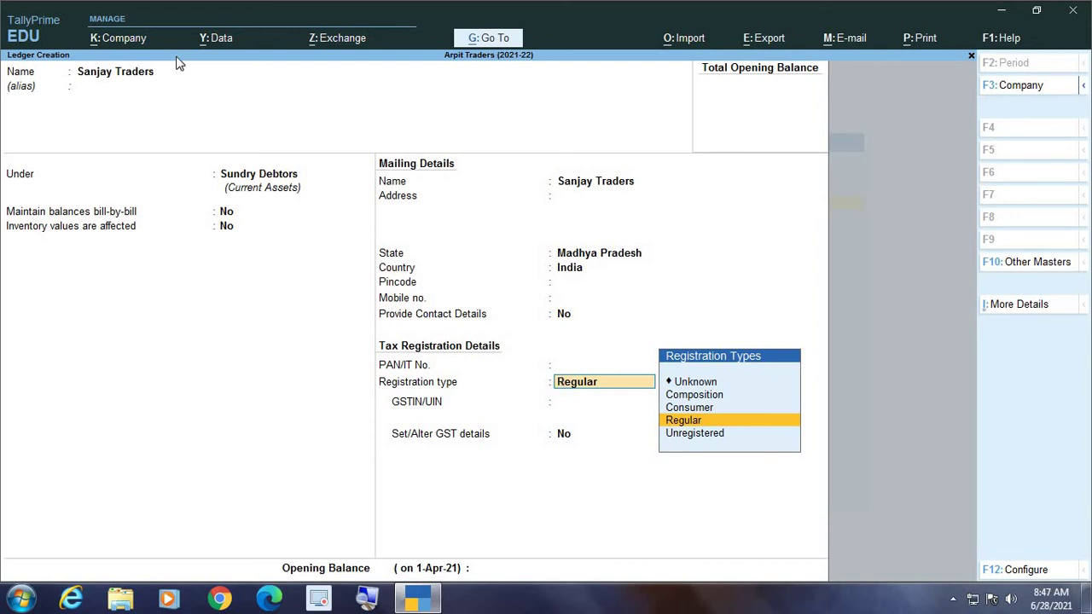
pyautogui.press('Up')
pyautogui.press('Up')
pyautogui.press('Down')
pyautogui.press('Down')
pyautogui.press('Down')
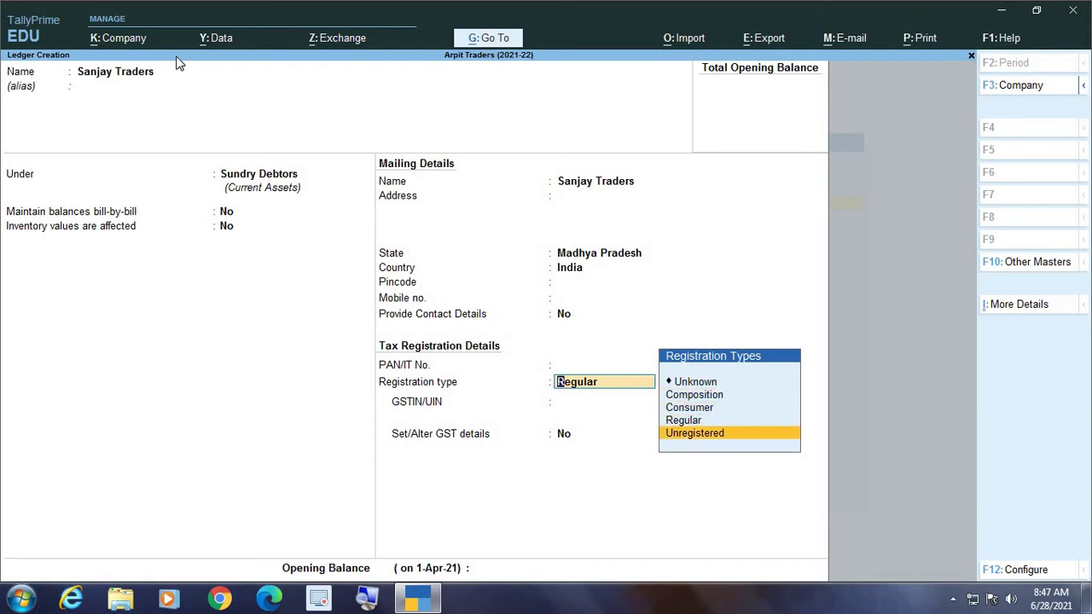
pyautogui.press('Up')
pyautogui.press('Up')
pyautogui.press('Up')
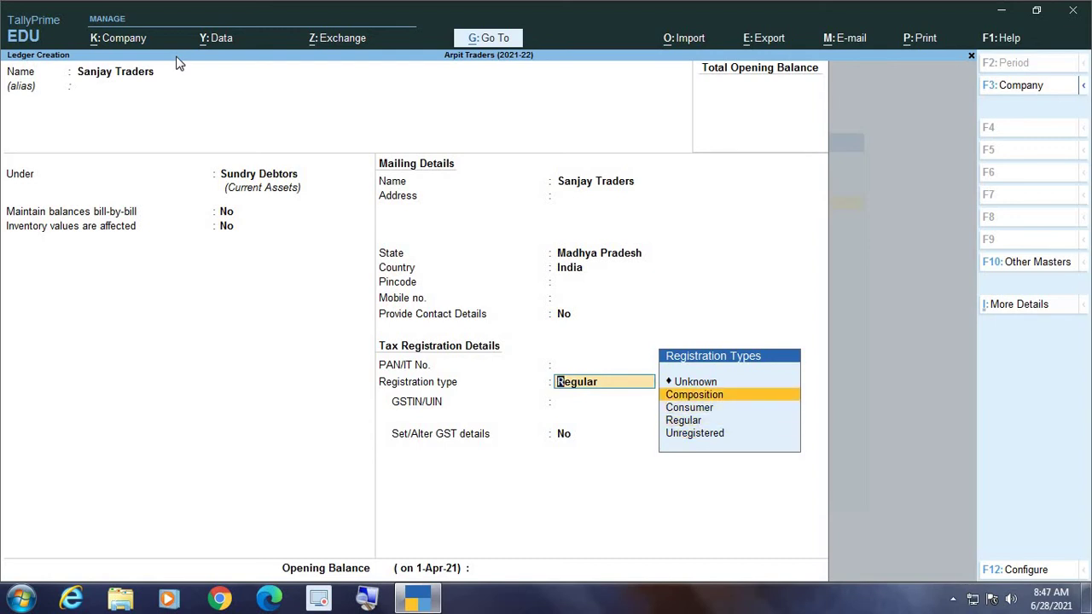
pyautogui.press('Down')
pyautogui.press('Down')
pyautogui.press('Up')
pyautogui.press('Up')
pyautogui.press('Down')
pyautogui.press('Down')
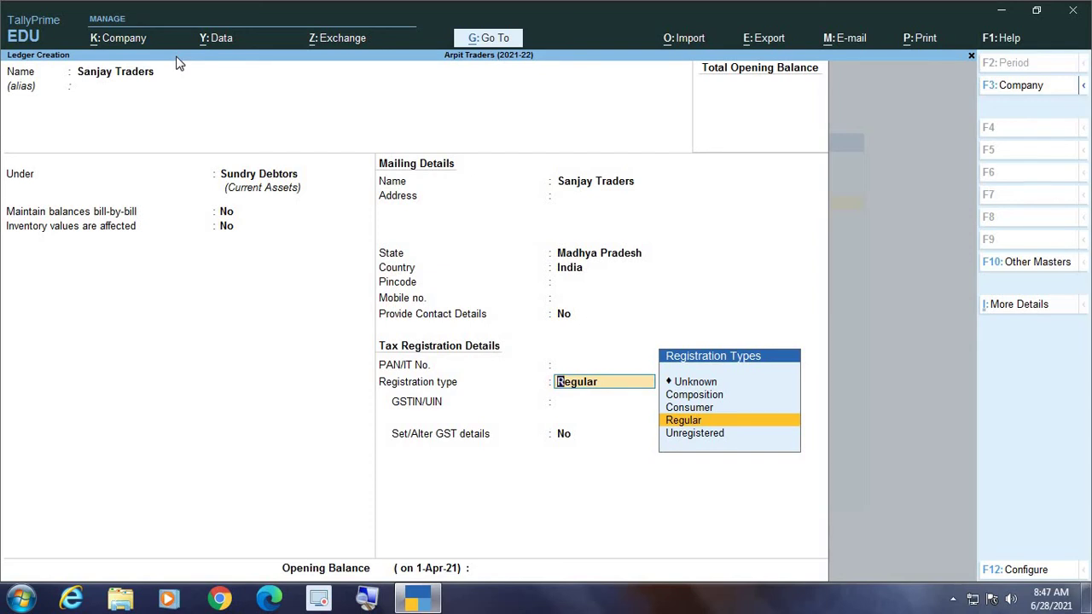
pyautogui.press('Up')
pyautogui.press('Up')
pyautogui.press('Down')
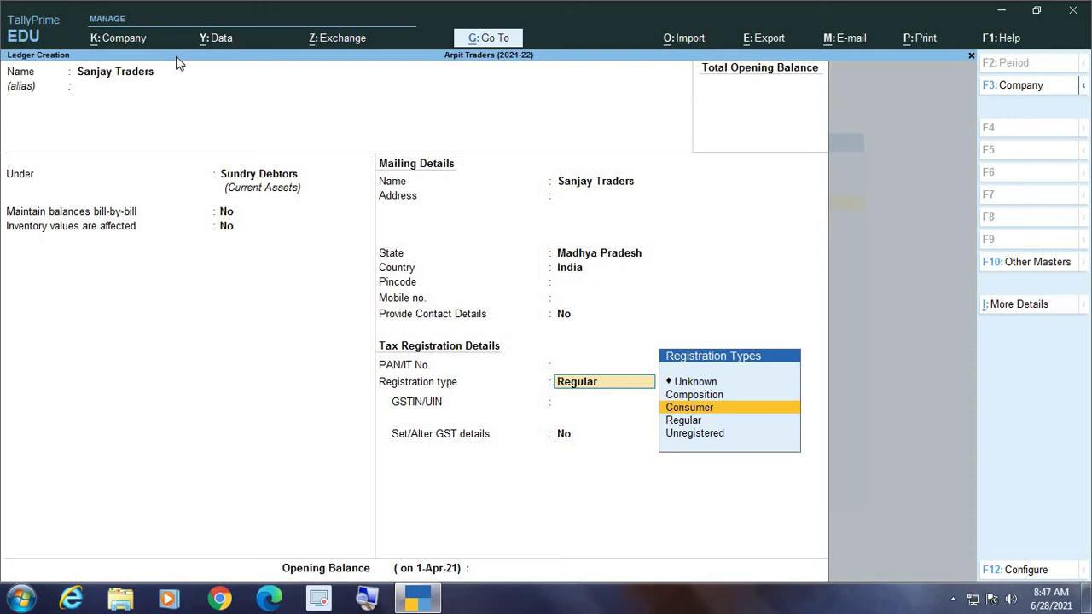
pyautogui.press('Down')
pyautogui.press('Down')
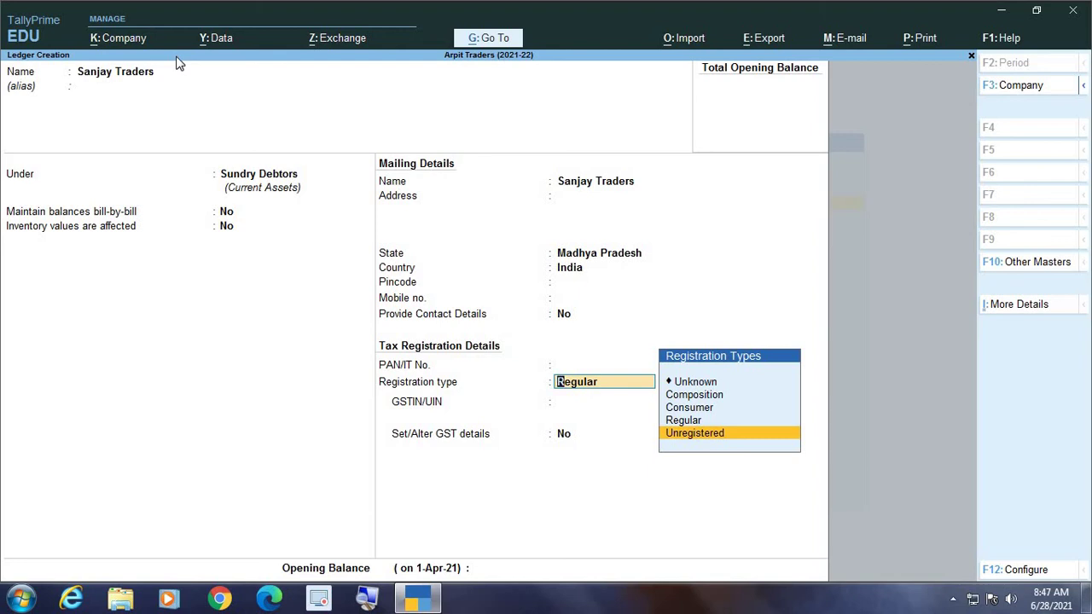
pyautogui.press('Up')
pyautogui.press('Up')
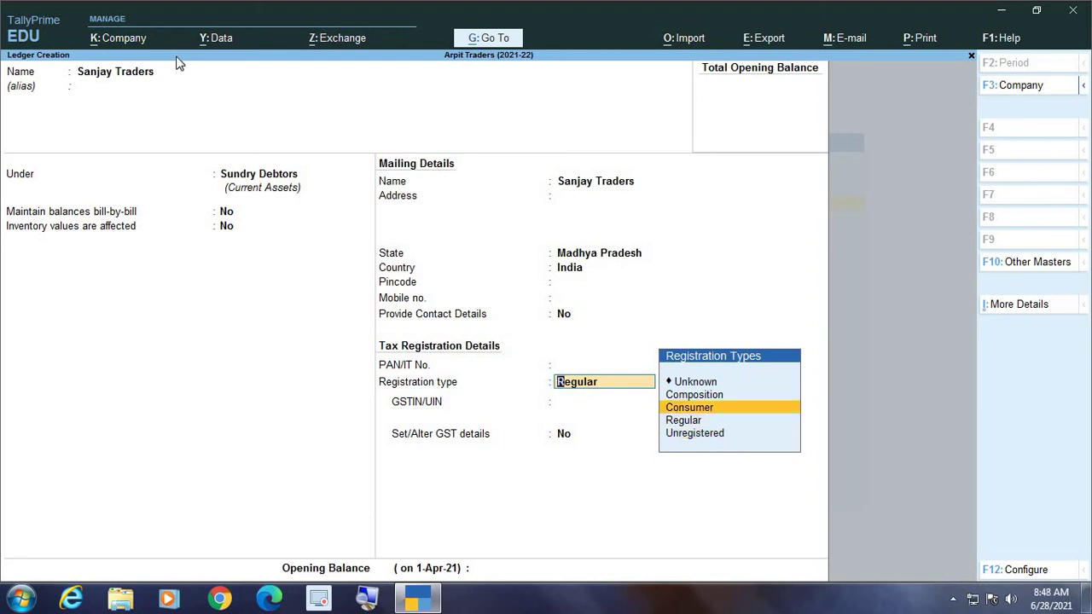
pyautogui.press('Up')
pyautogui.press('Down')
pyautogui.press('Down')
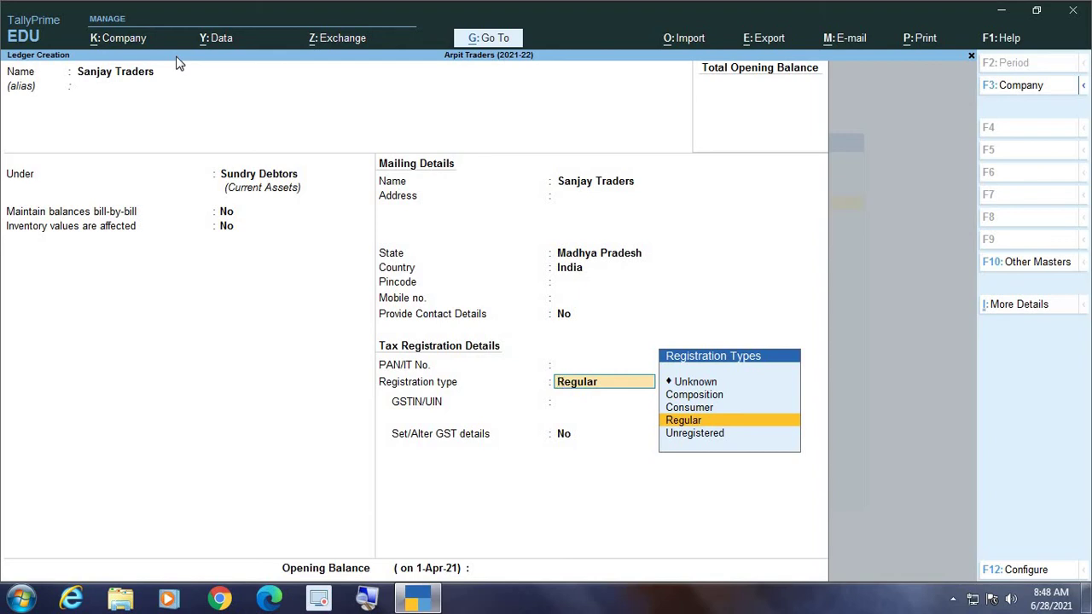
pyautogui.press('Up')
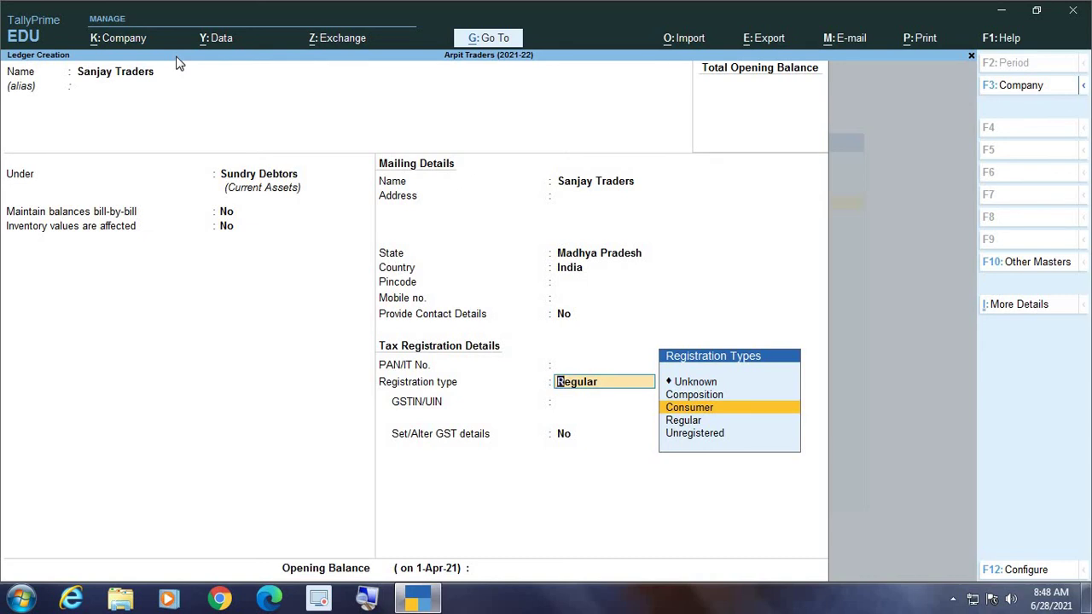
pyautogui.press('Down')
pyautogui.press('Down')
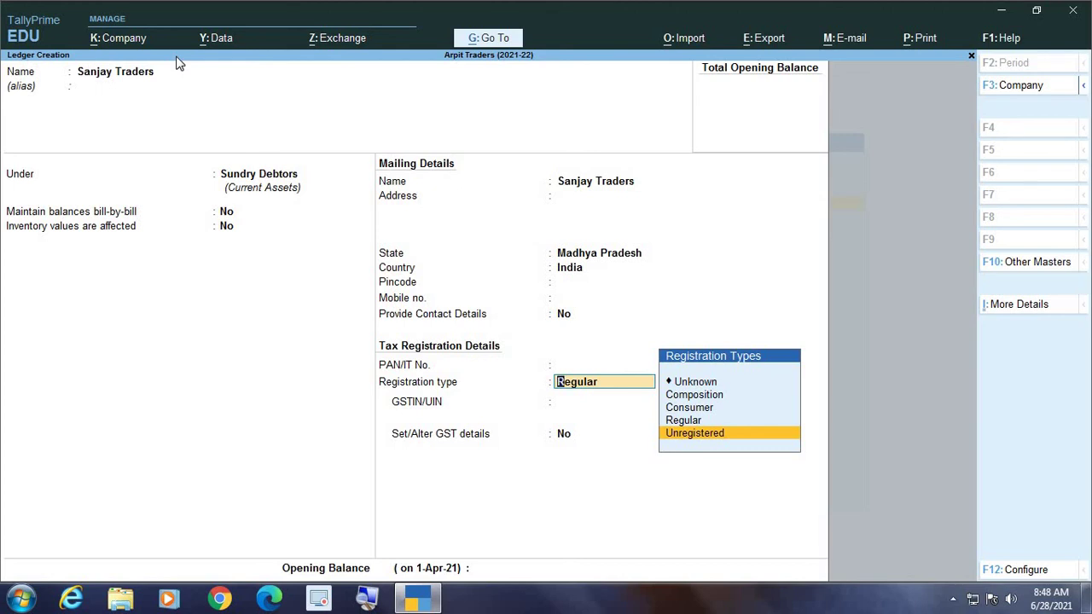
pyautogui.press('Up')
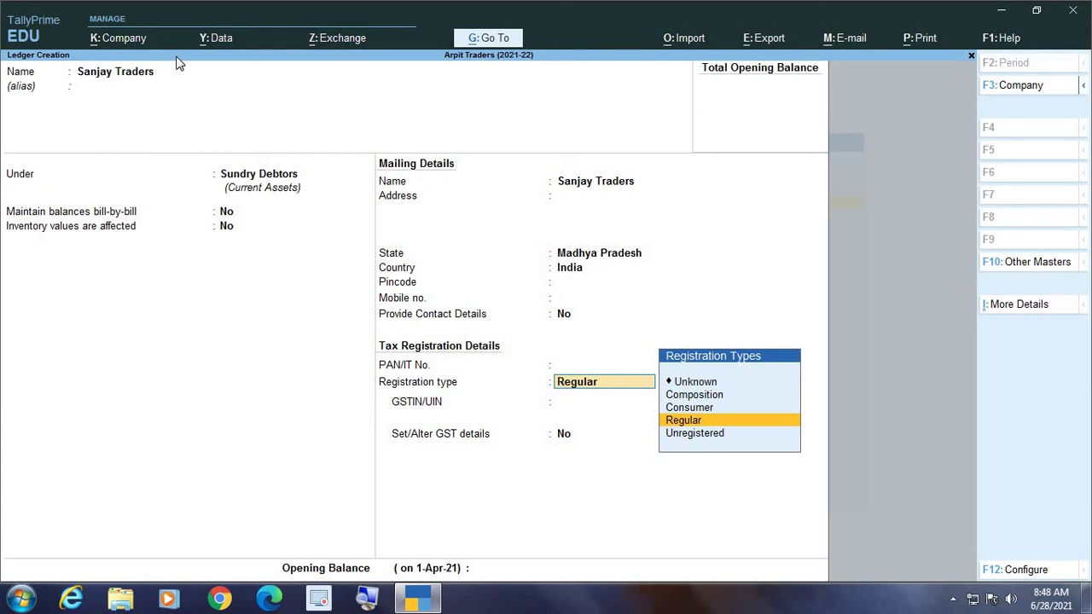
# Choose Regular registration, enter Sanjay Traders' GSTIN past the warning, and save without opening balance
pyautogui.press('Return')
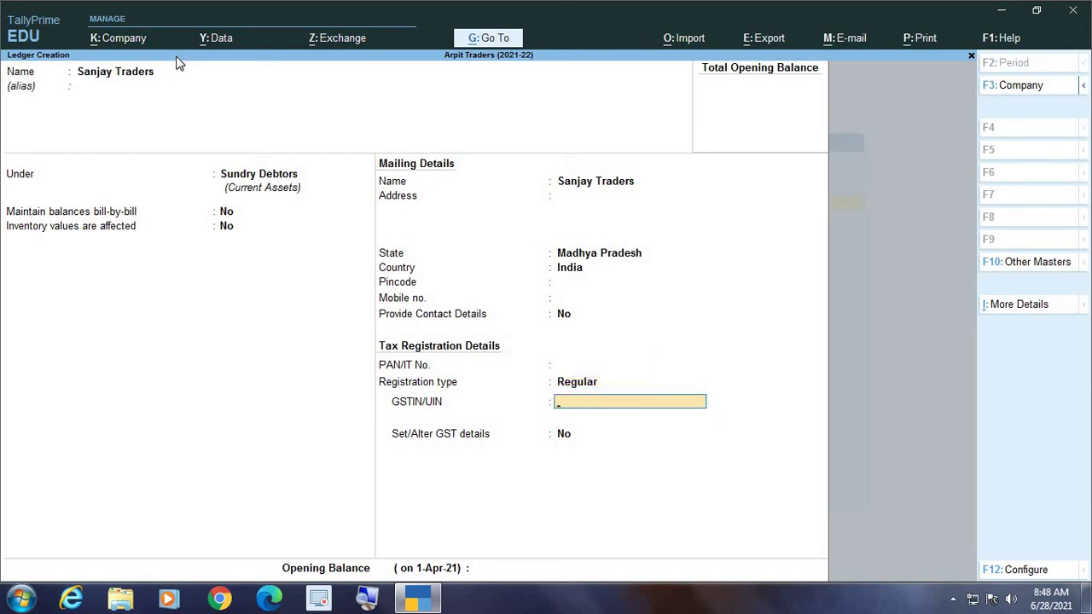
pyautogui.press('Return')
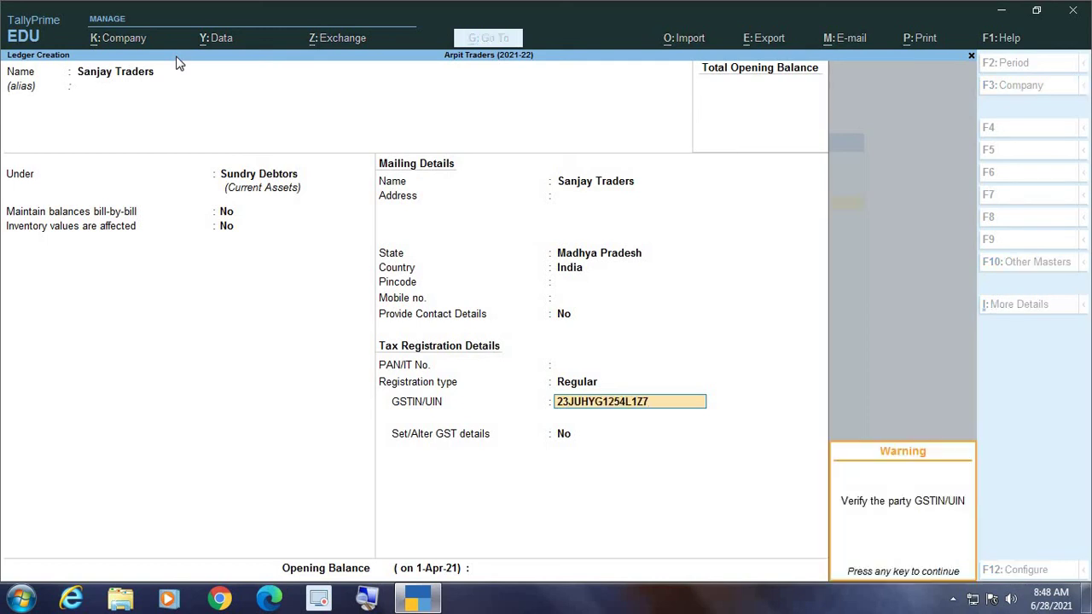
pyautogui.press('Return')
pyautogui.press('Return')
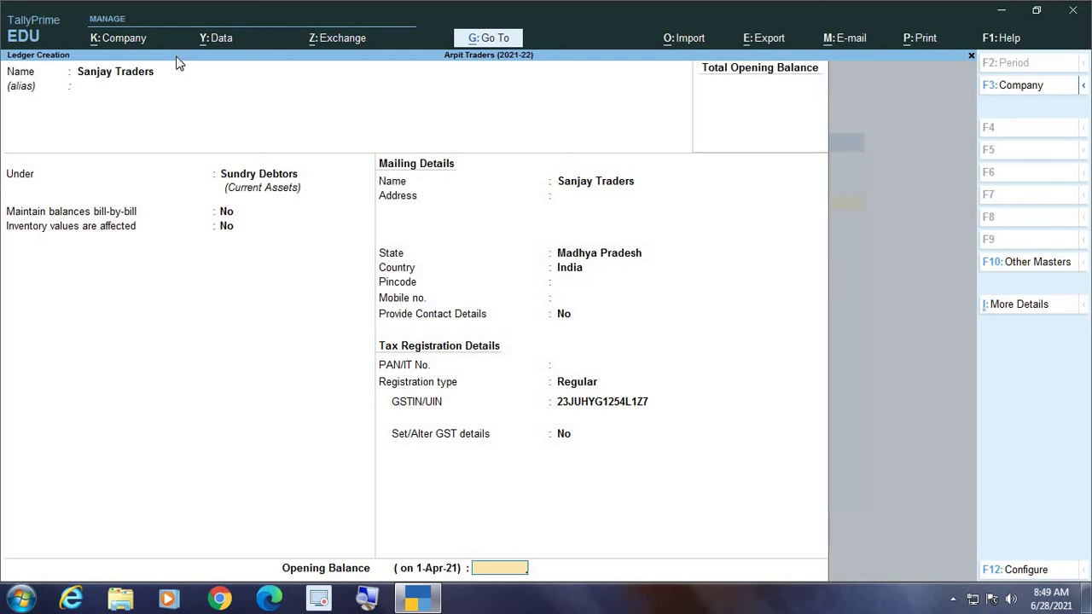
pyautogui.press('Return')
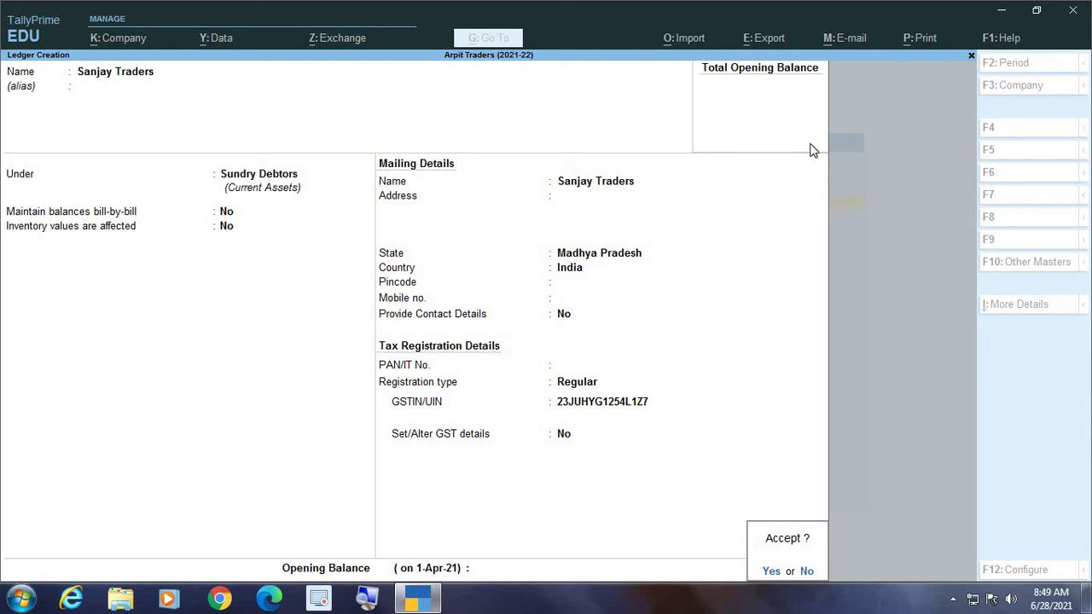
pyautogui.press('y')
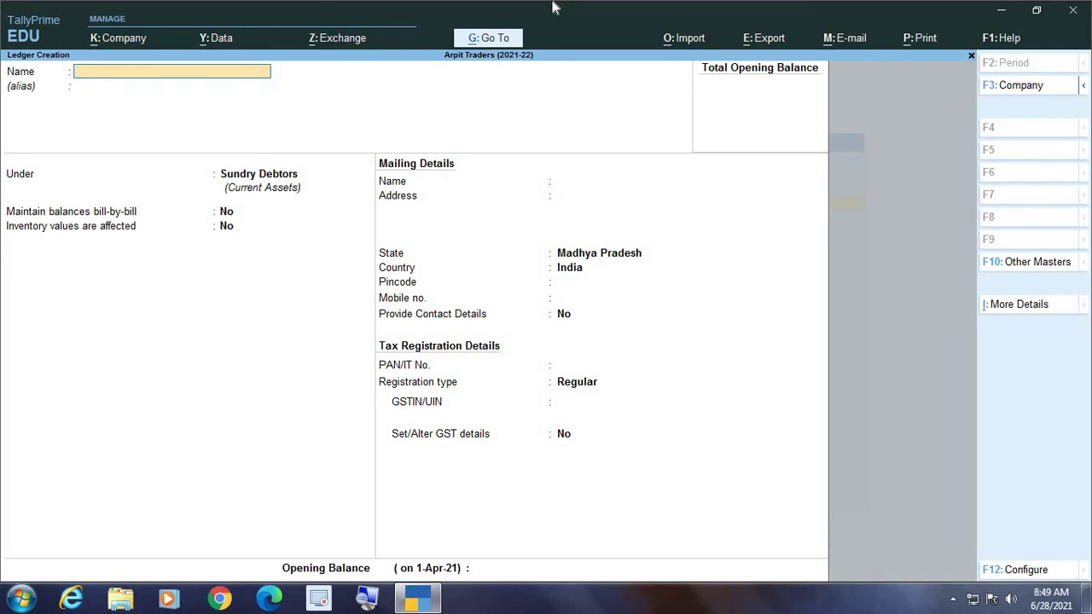
# Close Ledger Creation and return to the Gateway of Tally
pyautogui.press('Escape')
pyautogui.press('y')
pyautogui.press('Escape')
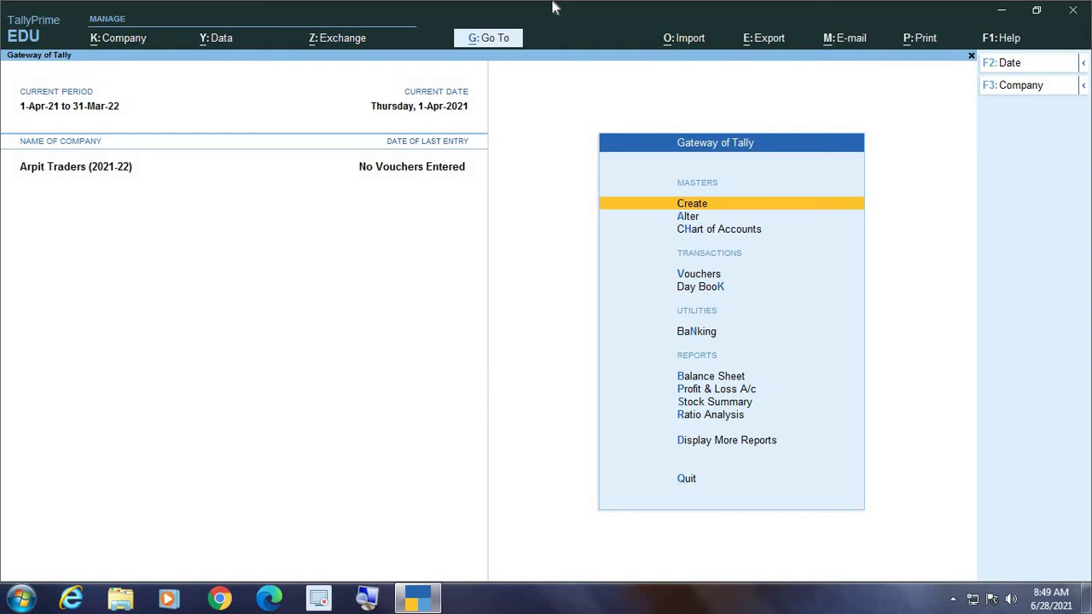
# Open the Sumit Traders ledger for alteration from the Alter ledger list
pyautogui.press('Down')
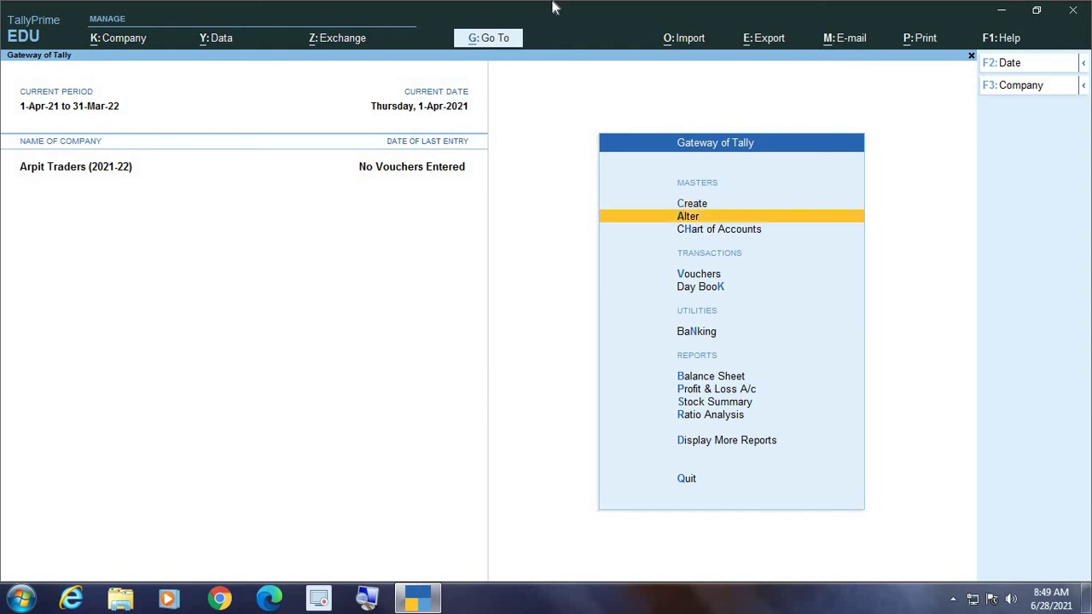
pyautogui.press('Return')
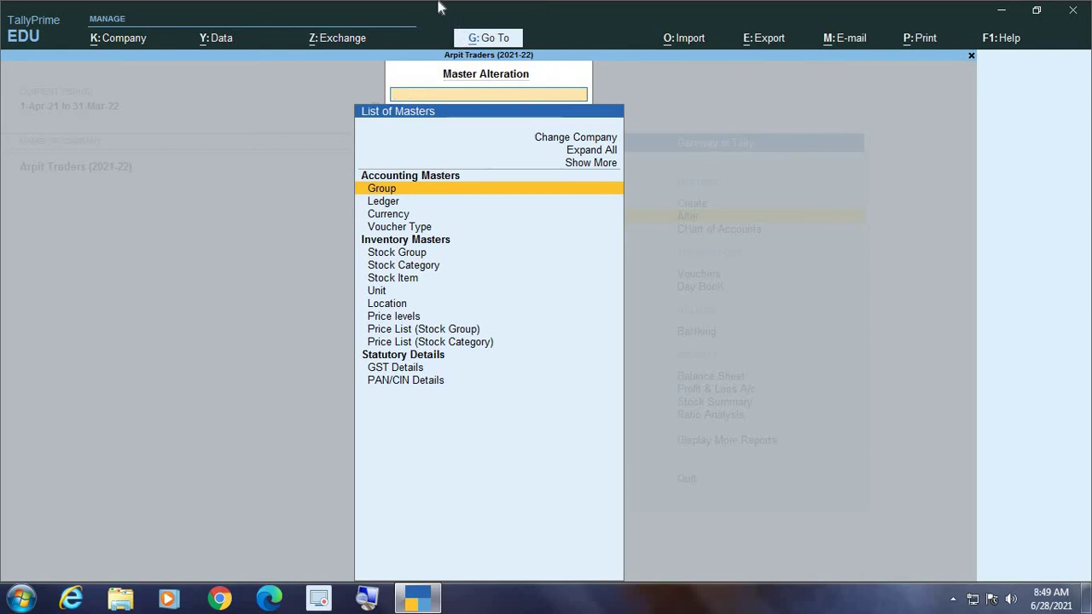
pyautogui.press('Down')
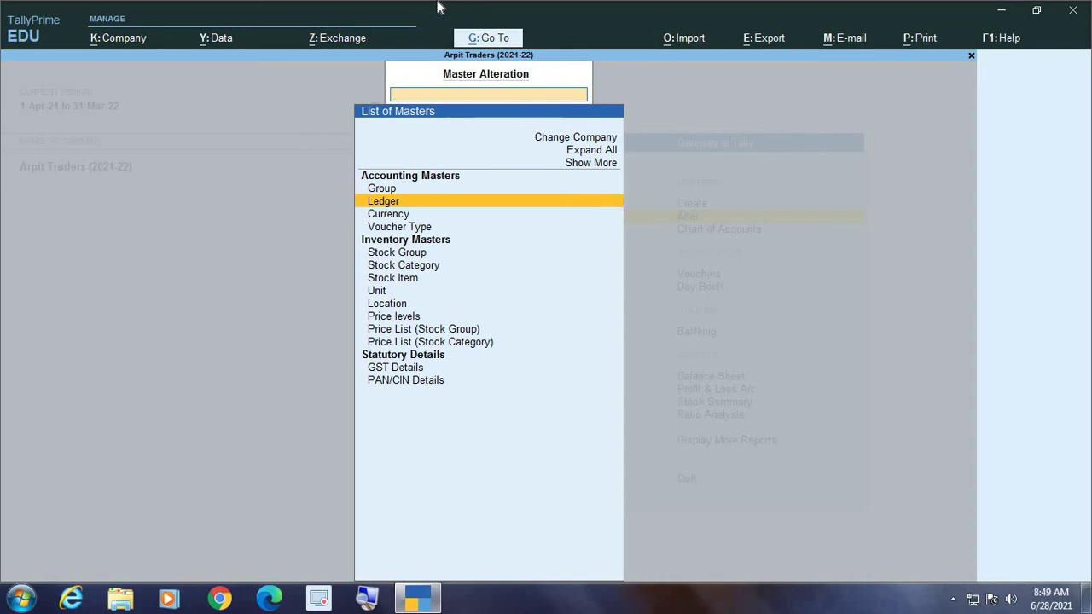
pyautogui.press('Return')
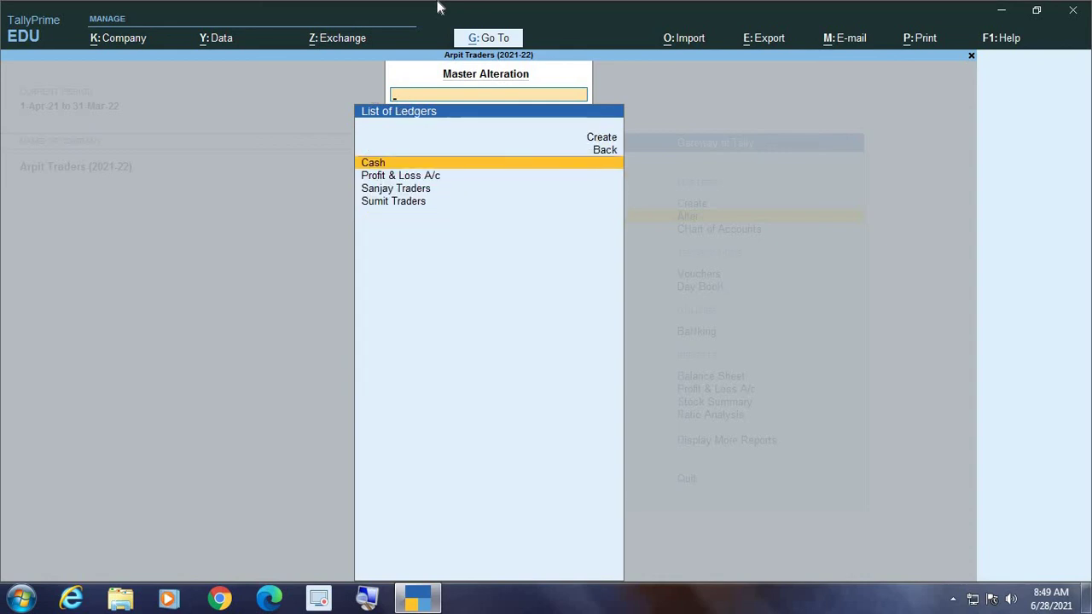
pyautogui.press('Down')
pyautogui.press('Down')
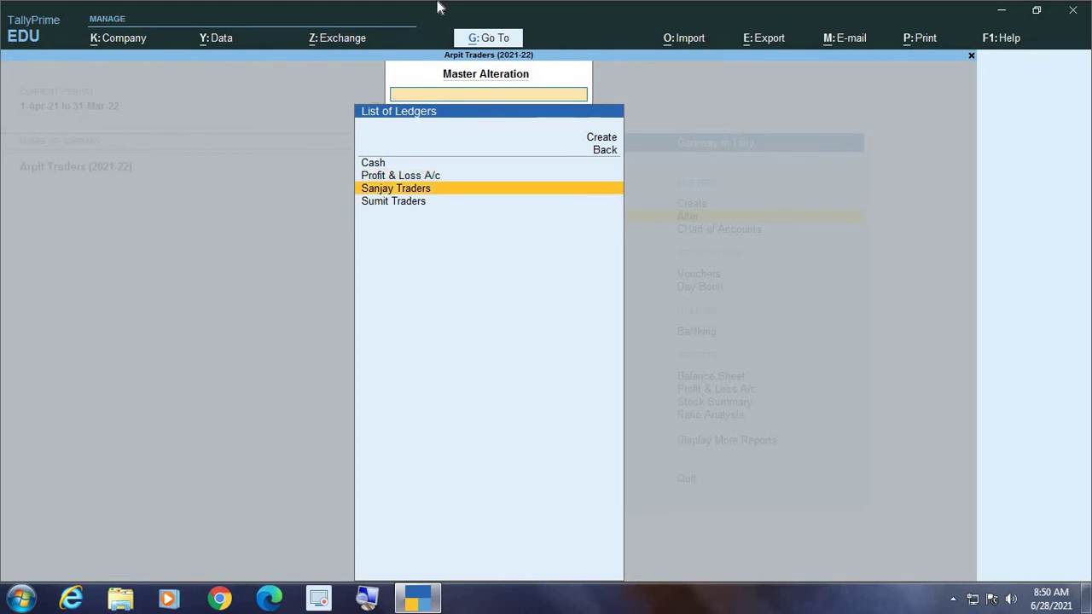
pyautogui.press('Down')
pyautogui.press('Up')
pyautogui.press('Down')
pyautogui.press('Up')
pyautogui.press('Down')
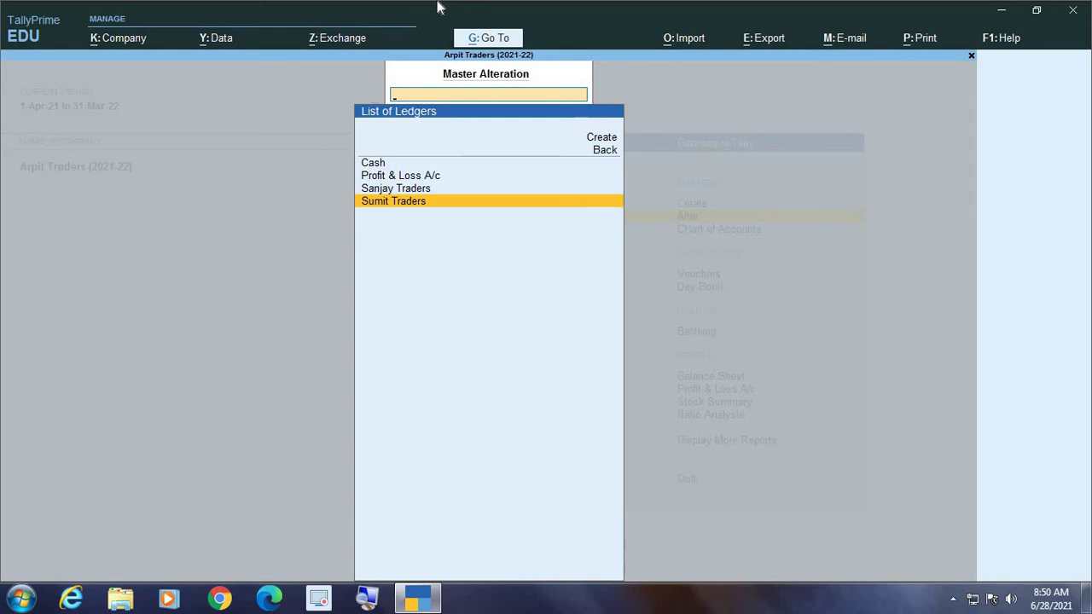
pyautogui.press('Return')
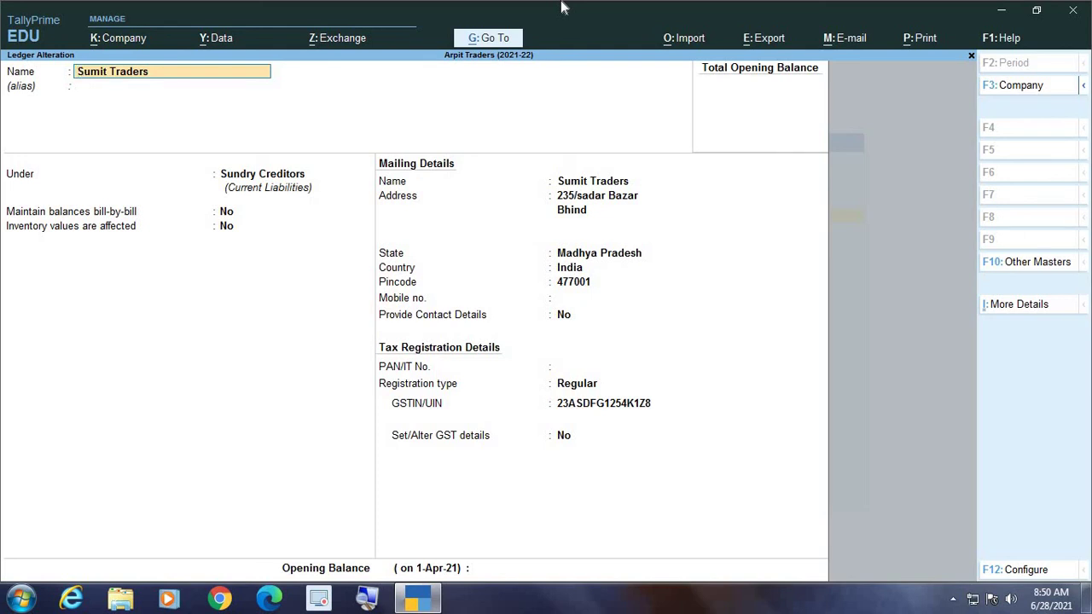
# Add a mobile number to Sumit Traders and save the altered ledger
pyautogui.press('Return')
pyautogui.press('Return')
pyautogui.press('Return')
pyautogui.press('Return')
pyautogui.press('Return')
pyautogui.press('Return')
pyautogui.press('Return')
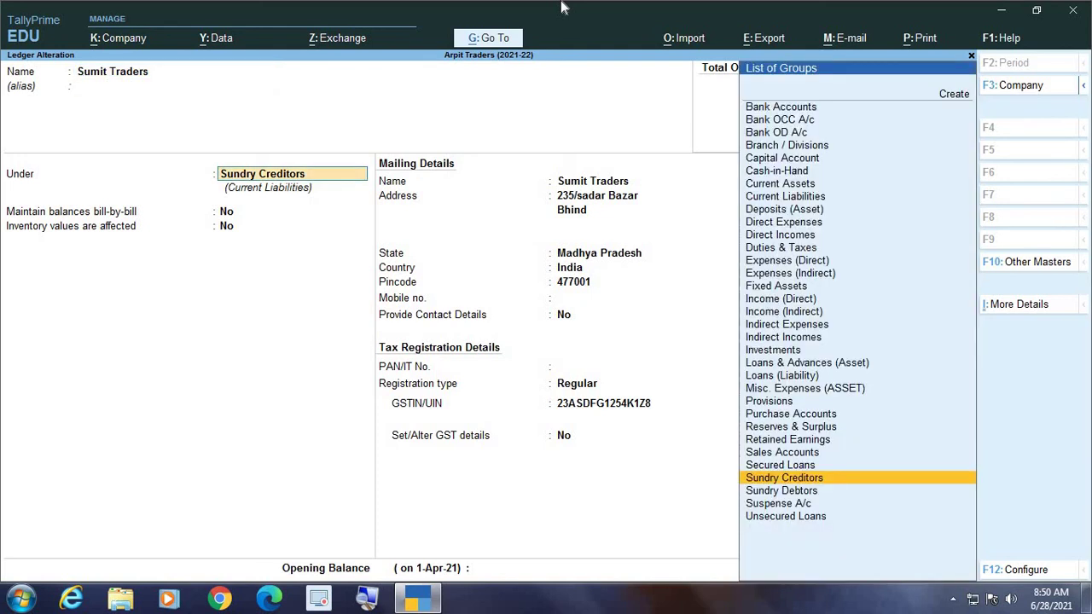
pyautogui.press('Return')
pyautogui.press('Return')
pyautogui.press('Return')
pyautogui.press('Return')
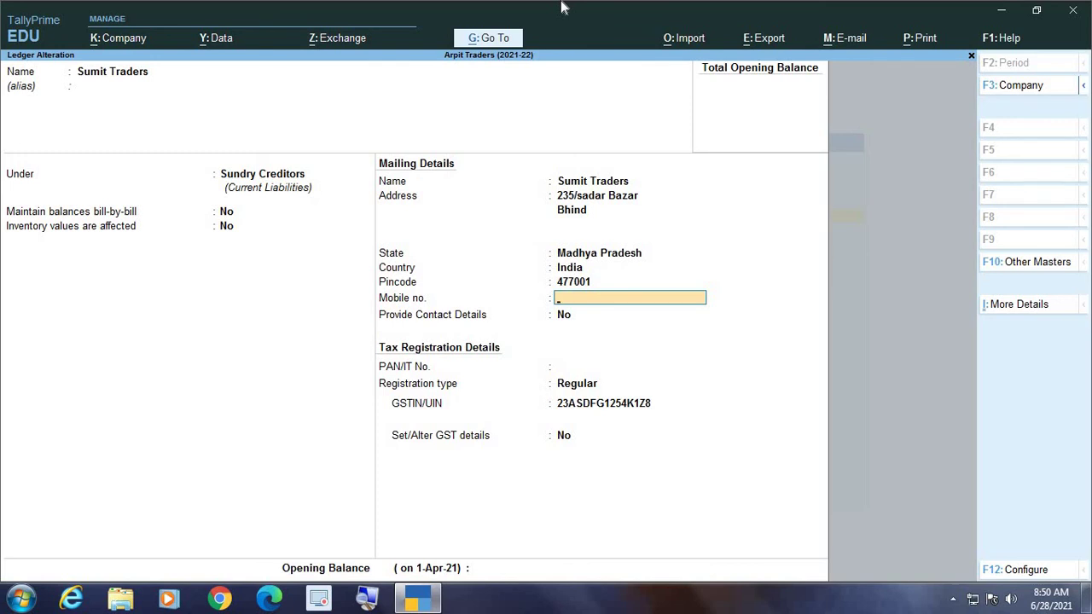
pyautogui.press('Return')
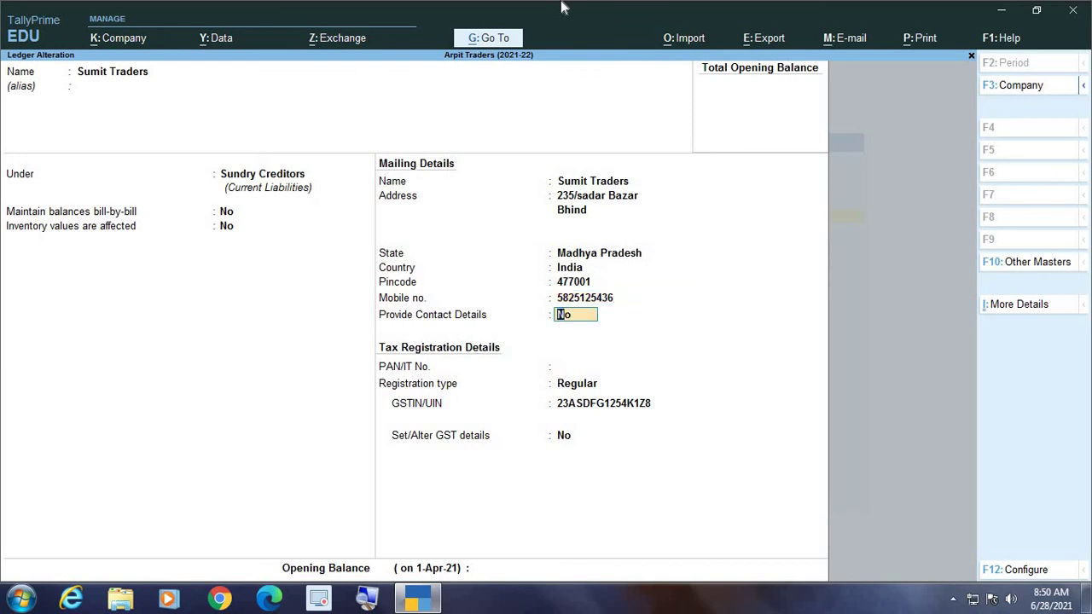
pyautogui.press('Return')
pyautogui.press('Return')
pyautogui.press('Return')
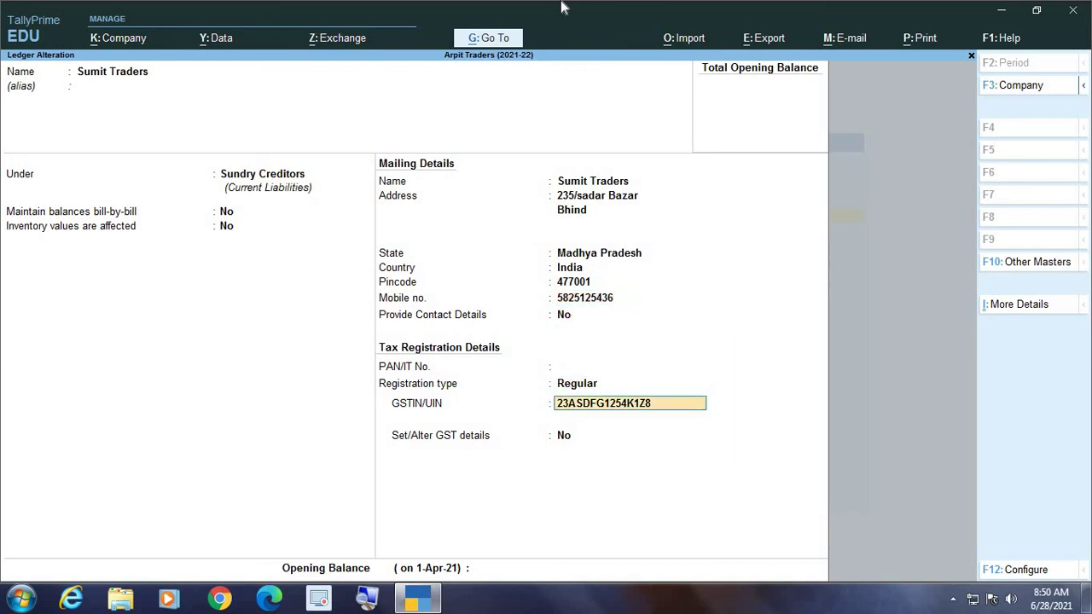
pyautogui.press('Return')
pyautogui.press('Return')
pyautogui.press('Return')
pyautogui.press('Return')
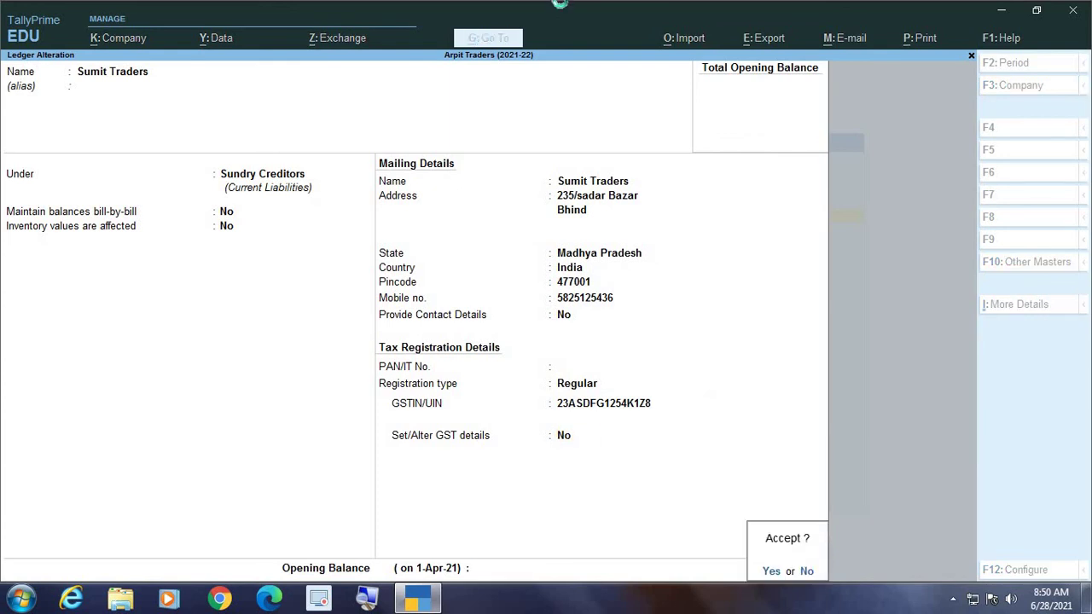
pyautogui.press('Return')
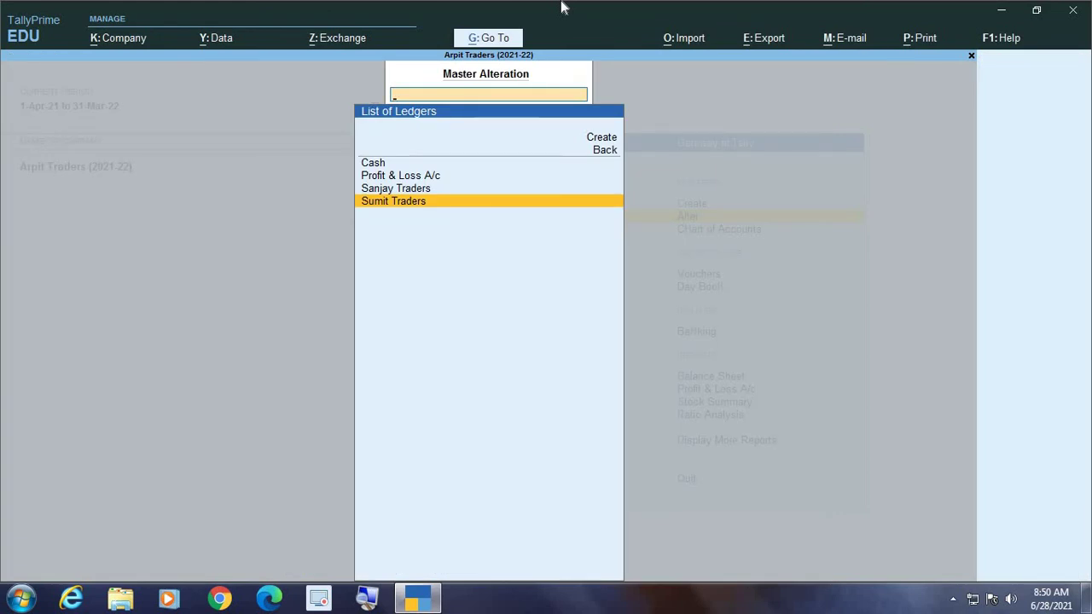
# Reopen Sumit Traders, accept it unchanged, and back out to the Gateway of Tally
pyautogui.press('Return')
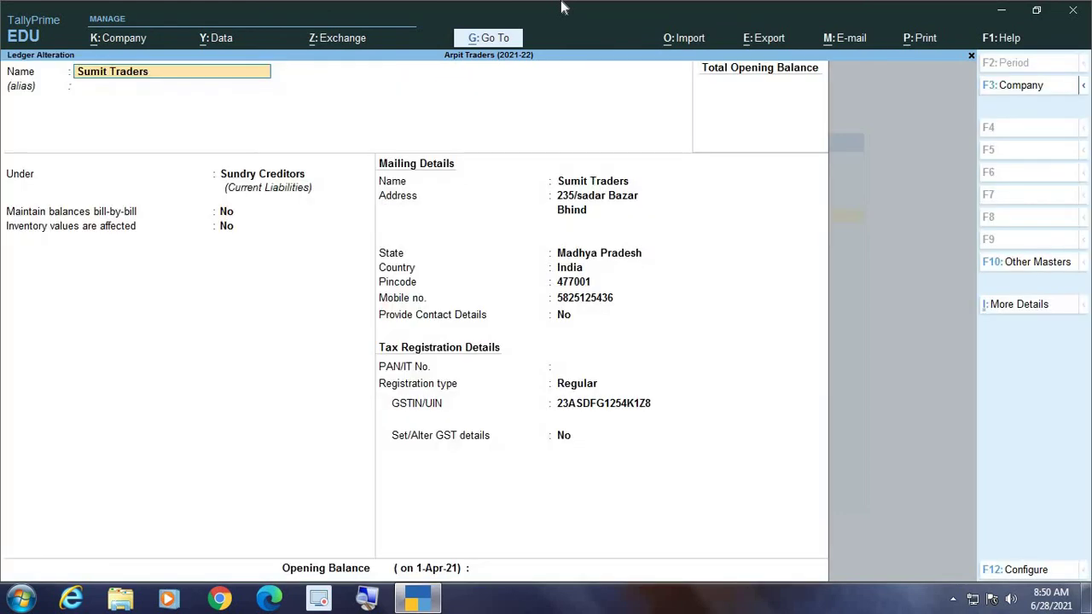
pyautogui.press('Return')
pyautogui.press('Return')
pyautogui.press('Return')
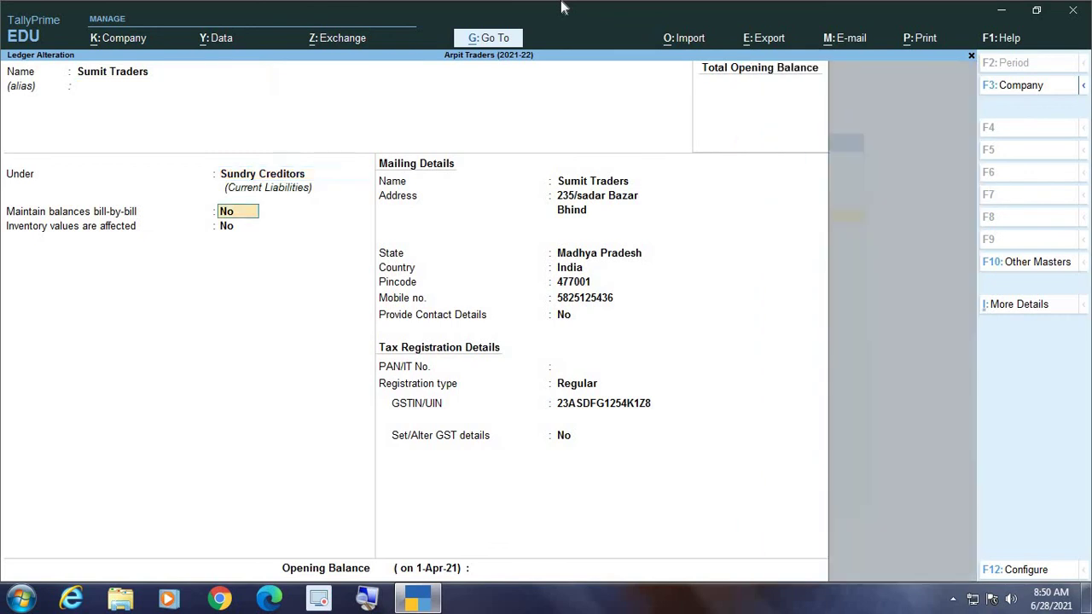
pyautogui.press('Return')
pyautogui.press('Return')
pyautogui.press('Return')
pyautogui.press('Return')
pyautogui.press('Return')
pyautogui.press('Return')
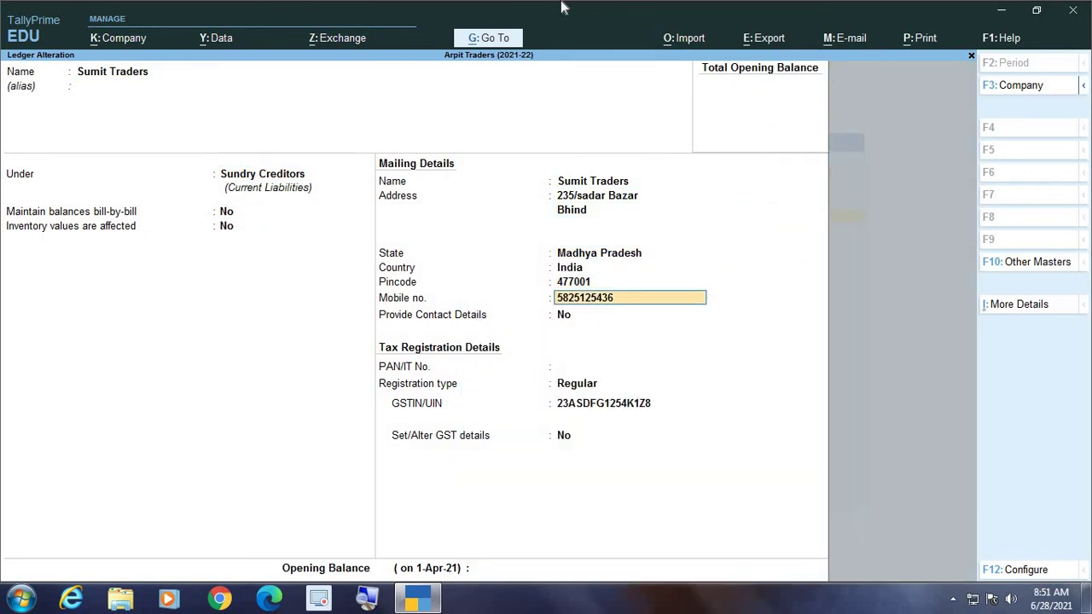
pyautogui.press('Return')
pyautogui.press('Return')
pyautogui.press('Return')
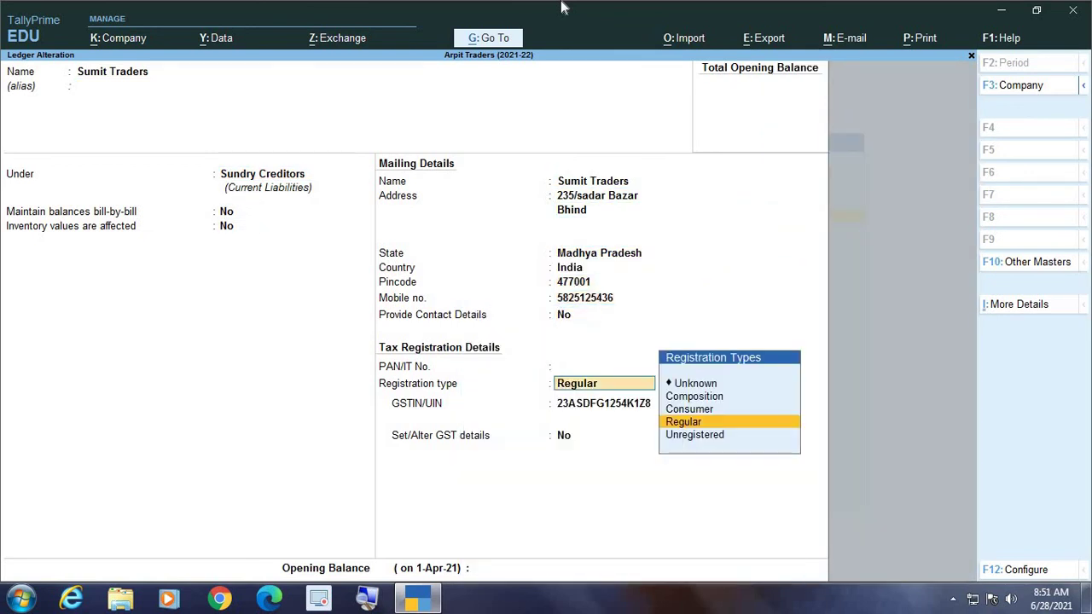
pyautogui.press('Return')
pyautogui.press('Return')
pyautogui.press('Return')
pyautogui.press('Return')
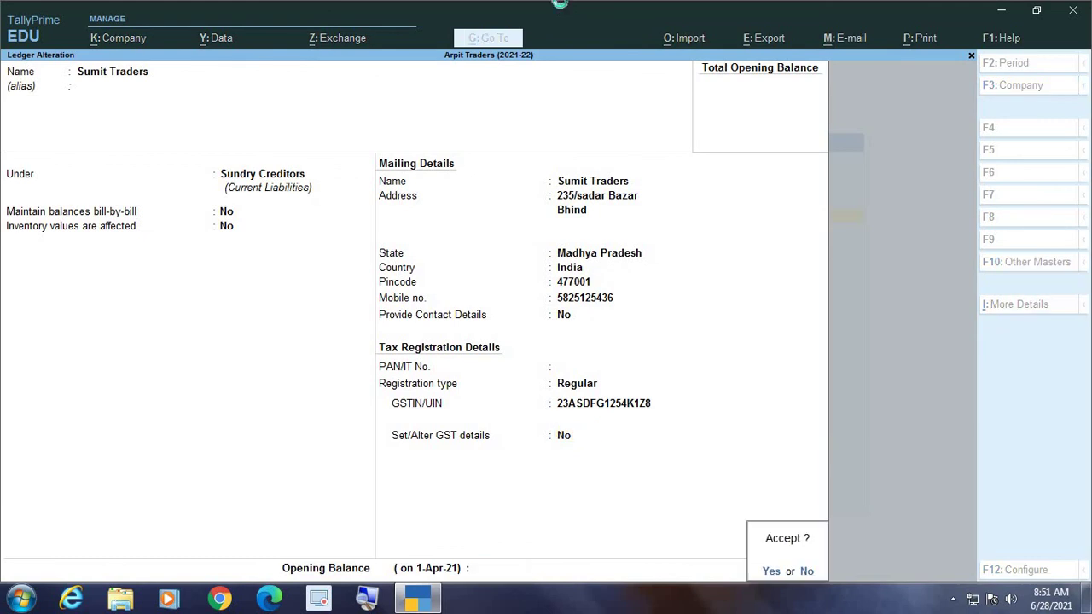
pyautogui.press('Return')
pyautogui.press('Escape')
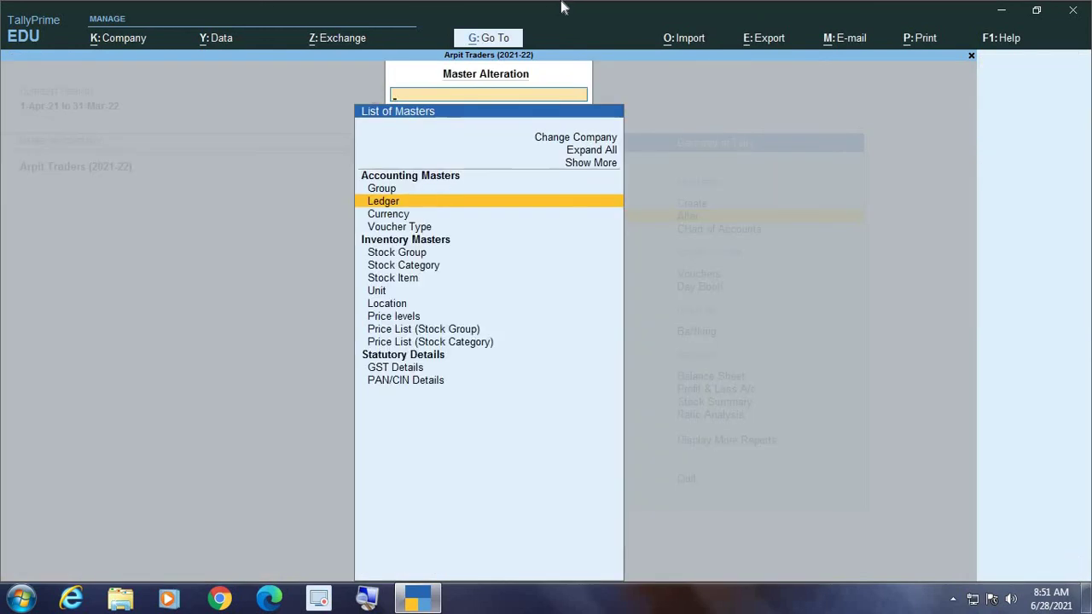
pyautogui.press('Escape')
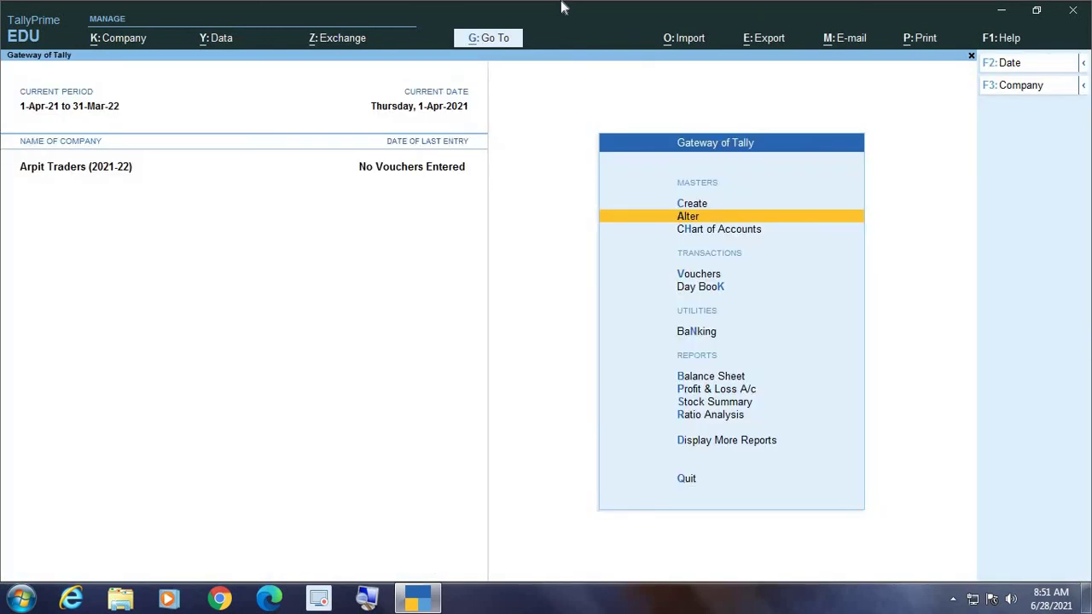